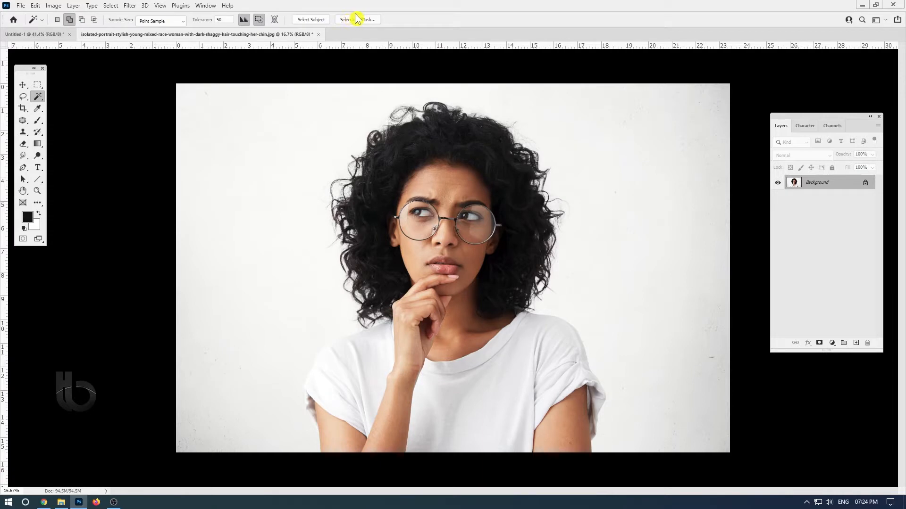
# Select the woman with Select Subject and add the missed sleeve cuff on the image's right side using a Pen path
pyautogui.click(310, 21)
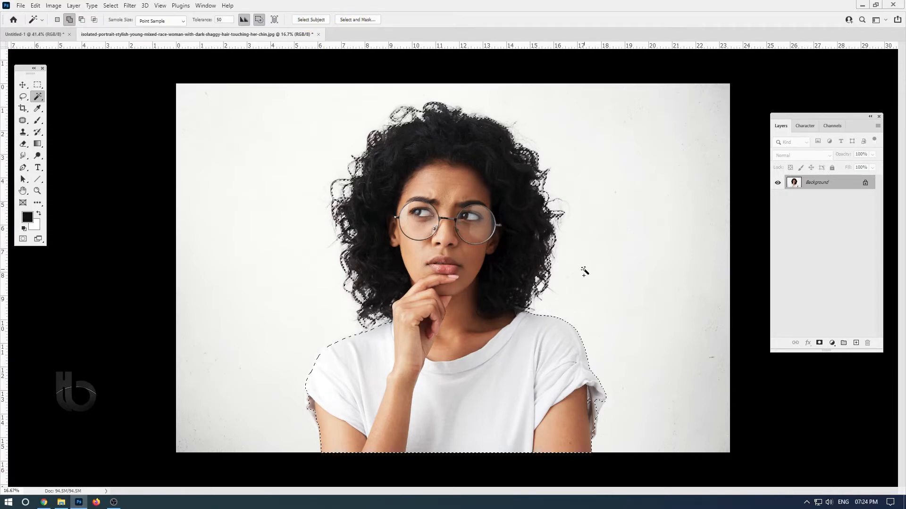
pyautogui.scroll(6, 596, 372)
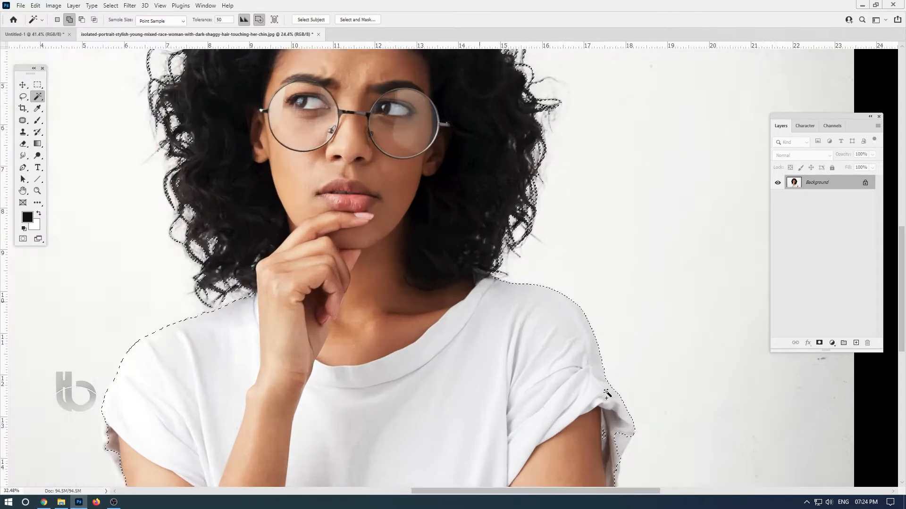
pyautogui.scroll(1, 550, 306)
pyautogui.press('p')
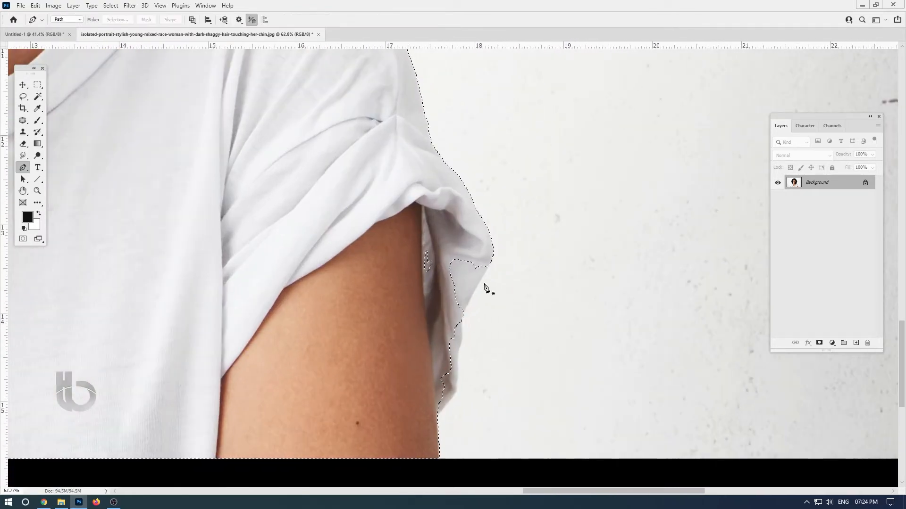
pyautogui.moveTo(482, 219); pyautogui.dragTo(477, 286)
pyautogui.click(488, 266)
pyautogui.click(467, 304)
pyautogui.click(460, 333)
pyautogui.click(435, 418)
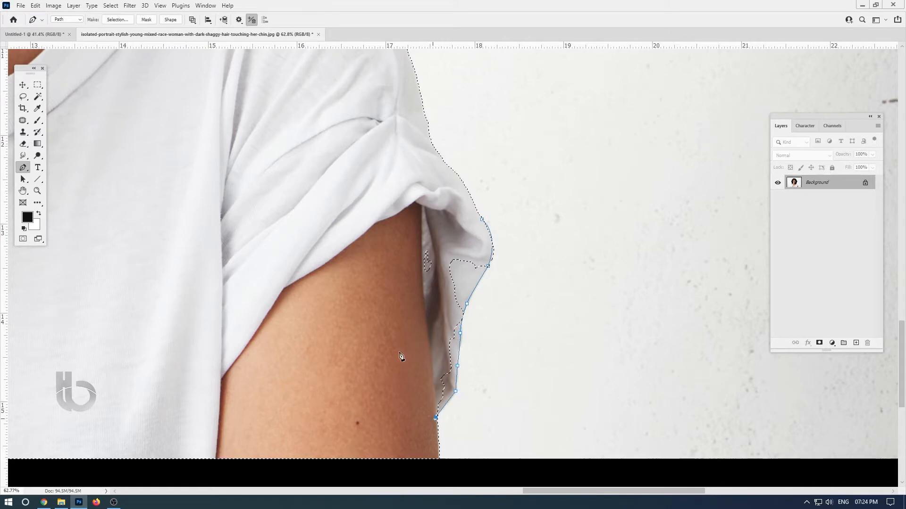
pyautogui.click(482, 219)
pyautogui.hotkey('ctrl', 'shift', 'Return')
# Trace the missed sleeve edge on the image's left side with the Pen tool and add it to the selection
pyautogui.scroll(-9, 490, 229)
pyautogui.moveTo(251, 289); pyautogui.dragTo(504, 288)
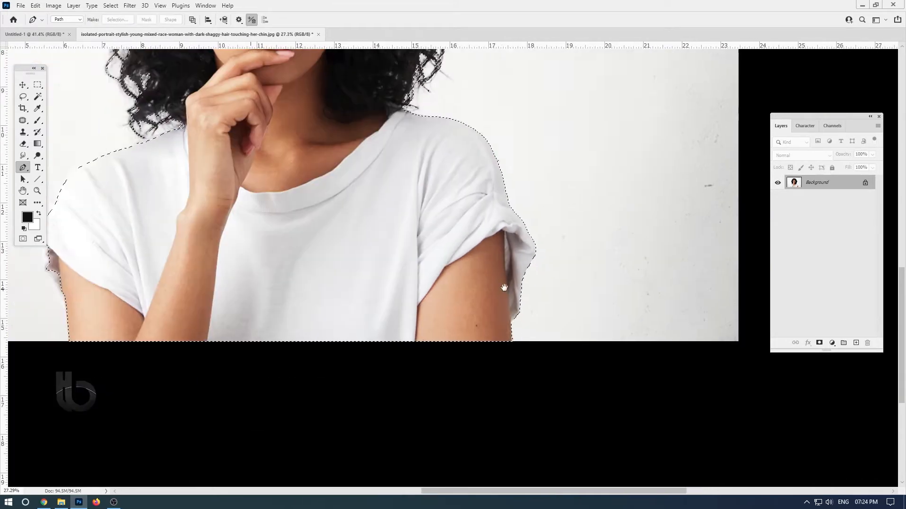
pyautogui.scroll(8, 284, 246)
pyautogui.click(326, 166)
pyautogui.moveTo(309, 223); pyautogui.dragTo(315, 236)
pyautogui.moveTo(313, 287); pyautogui.dragTo(316, 295)
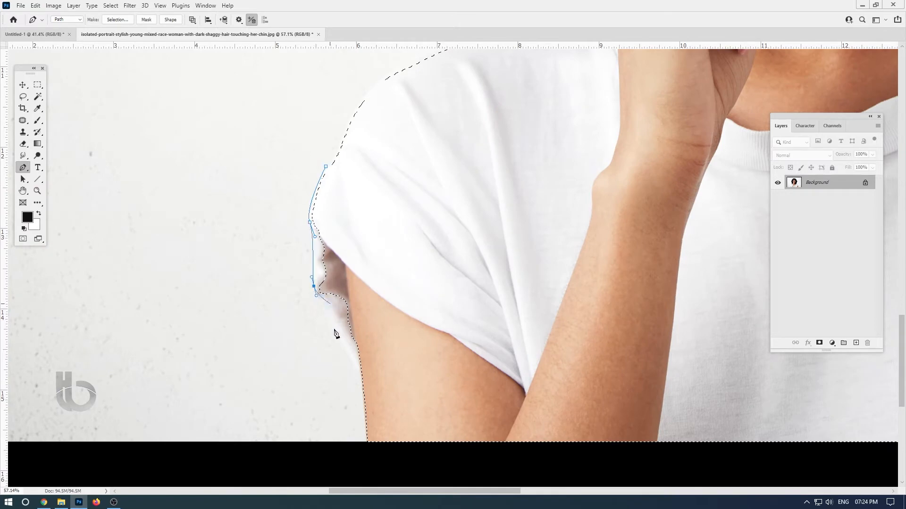
pyautogui.moveTo(365, 387); pyautogui.dragTo(393, 347)
pyautogui.click(368, 159)
pyautogui.click(326, 166)
pyautogui.hotkey('ctrl', 'shift', 'Return')
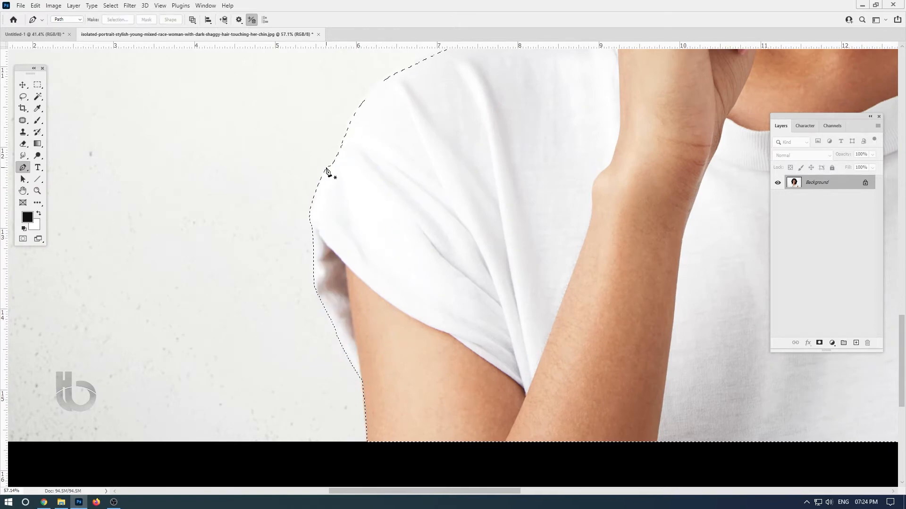
# Open the selection in Select and Mask, brush along the outer hair edges and run Refine Hair
pyautogui.scroll(-12, 330, 171)
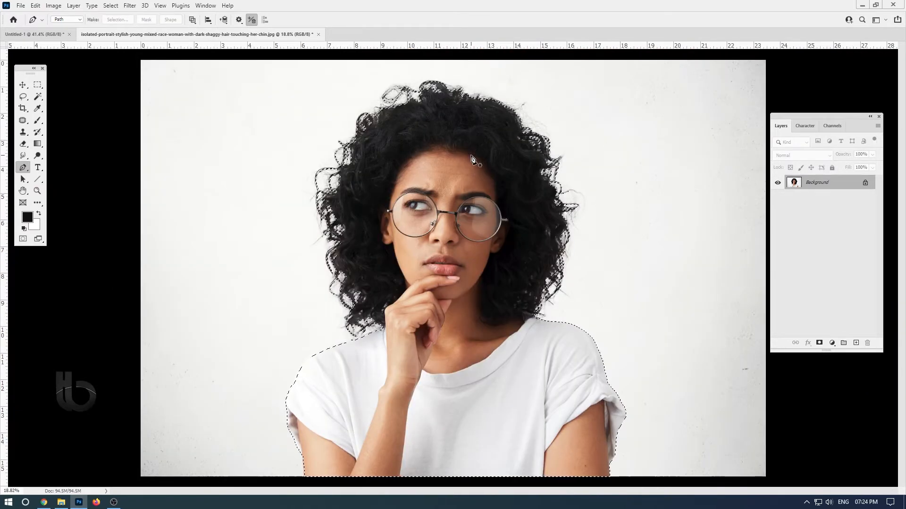
pyautogui.press('w')
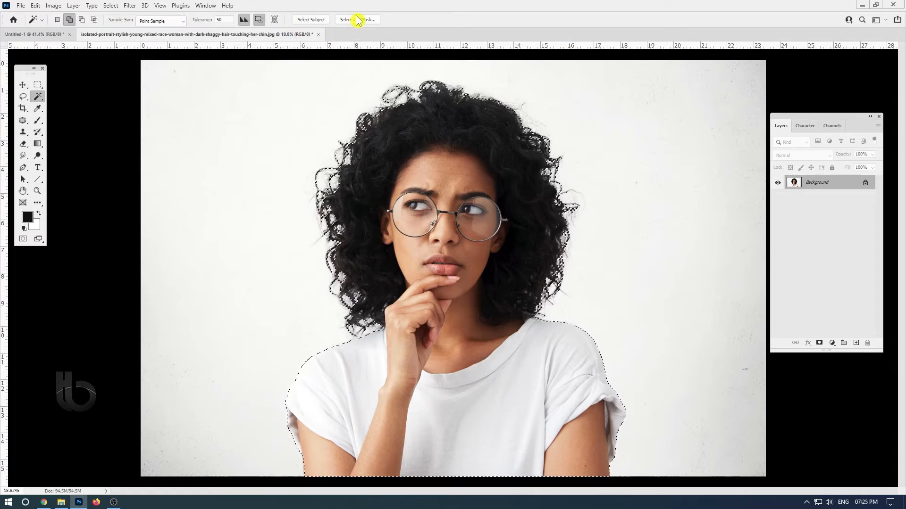
pyautogui.click(358, 19)
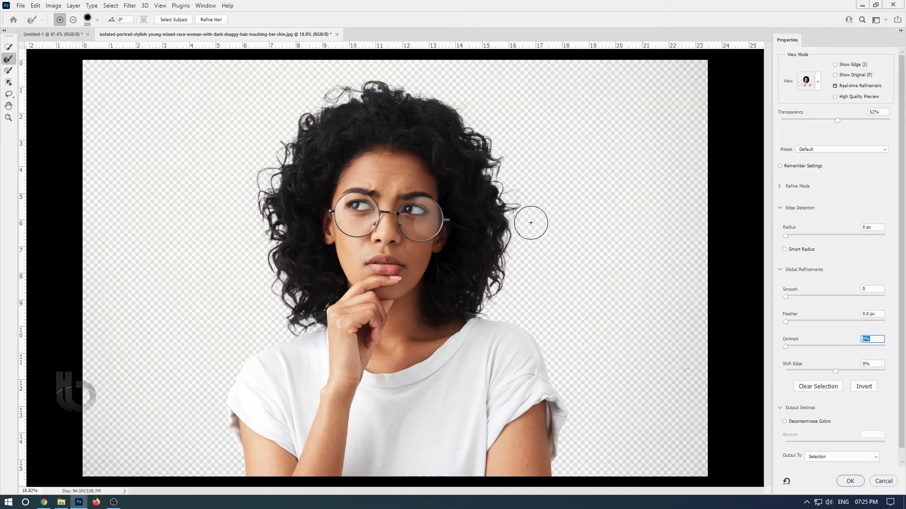
pyautogui.moveTo(530, 222)
pyautogui.mouseDown()
pyautogui.moveTo(505, 184)
pyautogui.moveTo(508, 220)
pyautogui.moveTo(478, 110)
pyautogui.moveTo(327, 99)
pyautogui.moveTo(266, 182)
pyautogui.moveTo(298, 326)
pyautogui.moveTo(305, 324)
pyautogui.moveTo(272, 242)
pyautogui.moveTo(281, 172)
pyautogui.mouseUp()
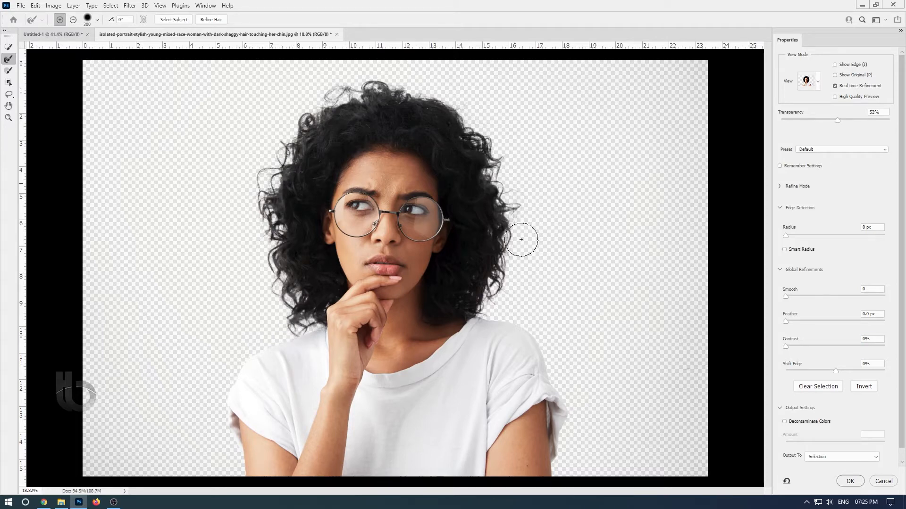
pyautogui.click(210, 20)
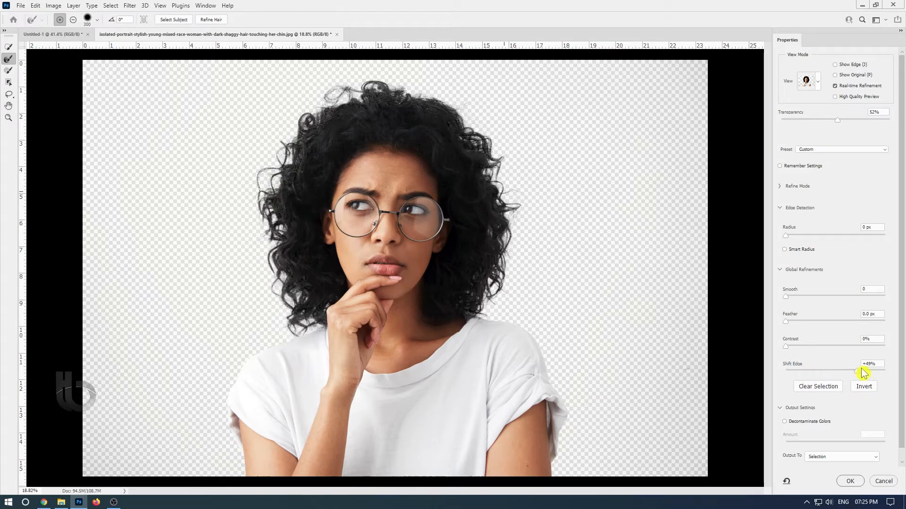
# Set the mask's Shift Edge to +6% and Contrast to 63%, and slightly increase the edge detection Radius
pyautogui.click(838, 371)
pyautogui.moveTo(786, 350); pyautogui.dragTo(848, 349)
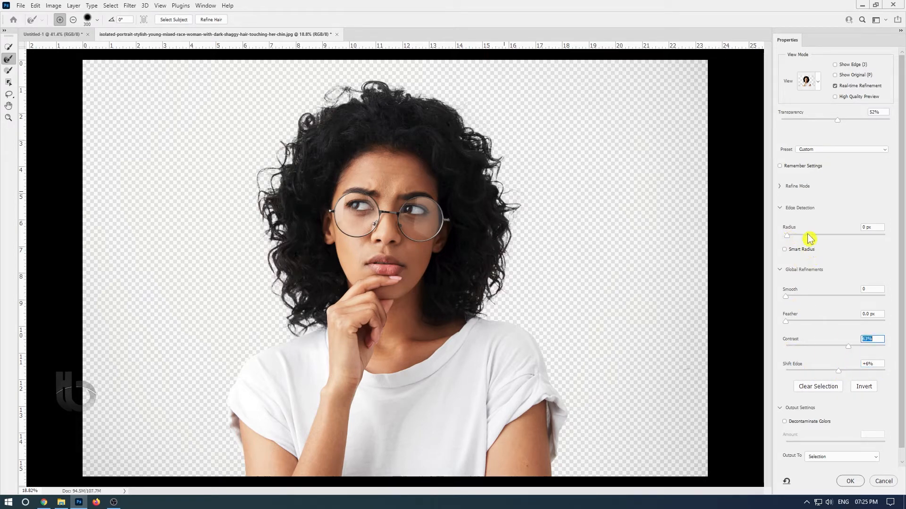
pyautogui.moveTo(785, 235); pyautogui.dragTo(793, 235)
pyautogui.click(780, 186)
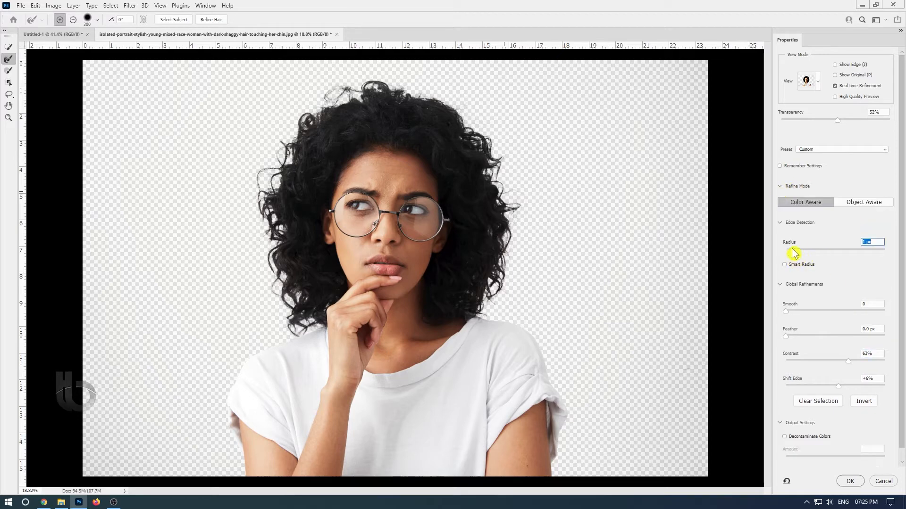
# Output the refined selection to a new layer with a layer mask, and apply that mask to the layer
pyautogui.scroll(-2, 788, 226)
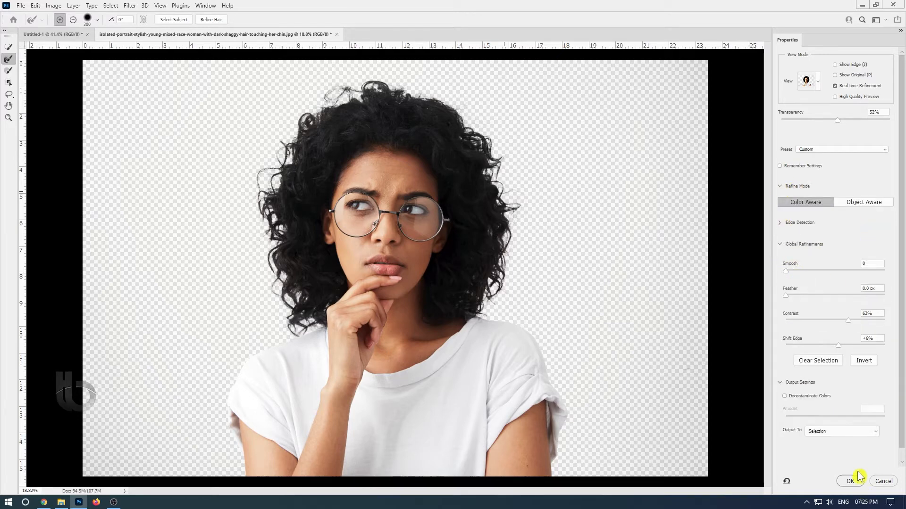
pyautogui.click(844, 430)
pyautogui.click(841, 469)
pyautogui.click(850, 481)
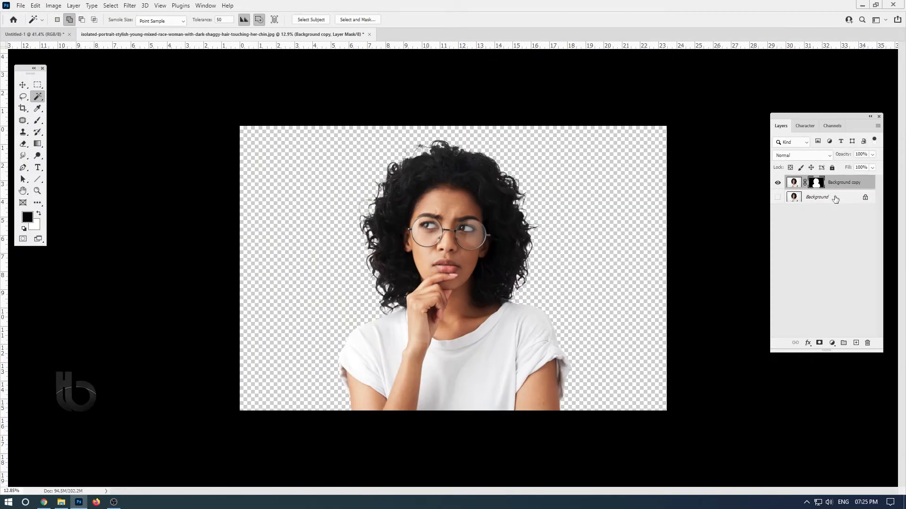
pyautogui.rightClick(818, 186)
pyautogui.click(808, 208)
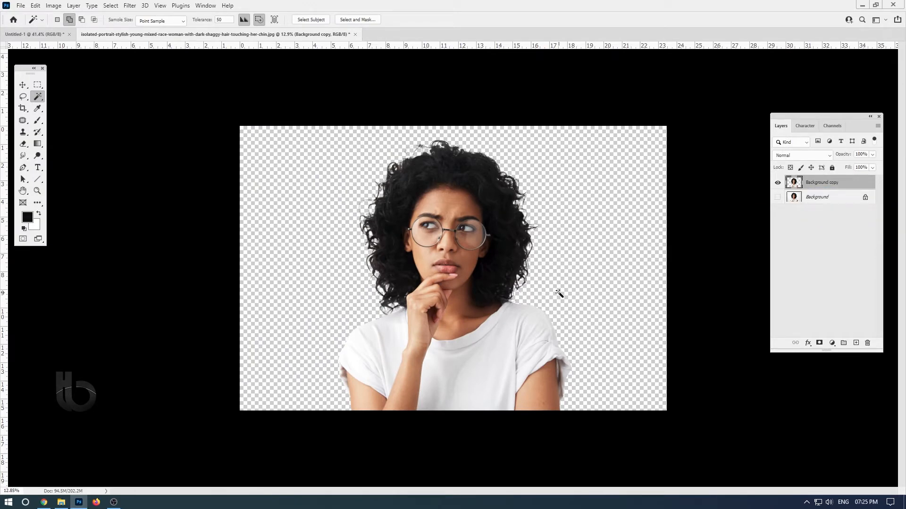
# Move the cut-out woman into the Untitled-1 document and convert her layer to a smart object
pyautogui.press('v')
pyautogui.moveTo(484, 322); pyautogui.dragTo(510, 312)
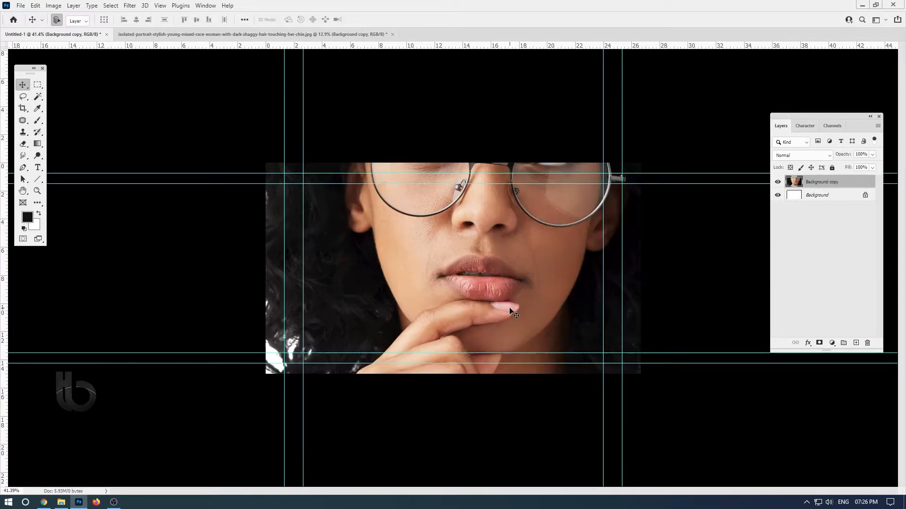
pyautogui.rightClick(816, 186)
pyautogui.click(747, 229)
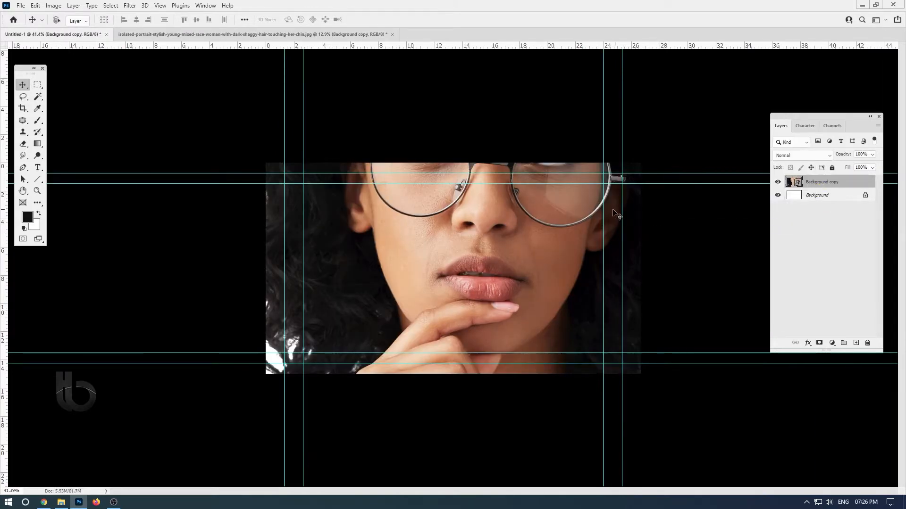
# Scale the woman to about 22.3% and place her in the right half of the canvas, cropped by its bottom edge
pyautogui.hotkey('ctrl', 't')
pyautogui.scroll(-8, 613, 210)
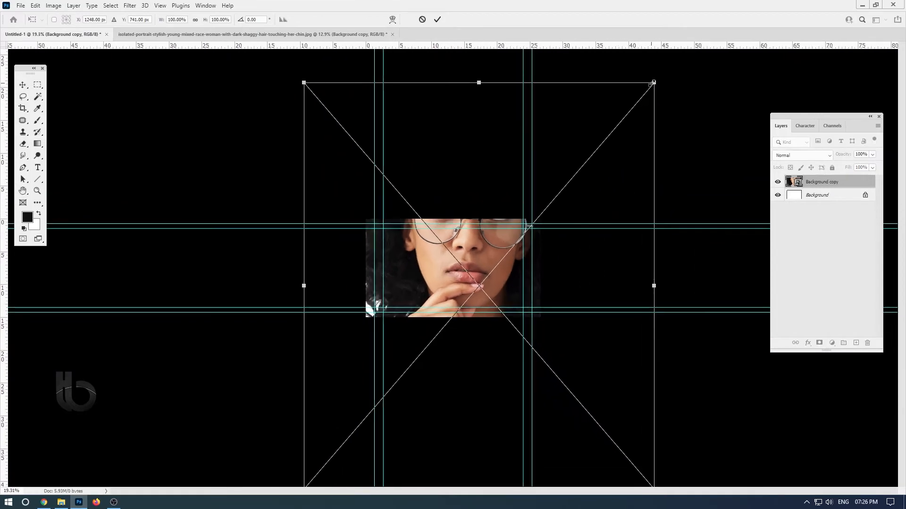
pyautogui.moveTo(652, 83); pyautogui.dragTo(518, 238)
pyautogui.scroll(5, 552, 255)
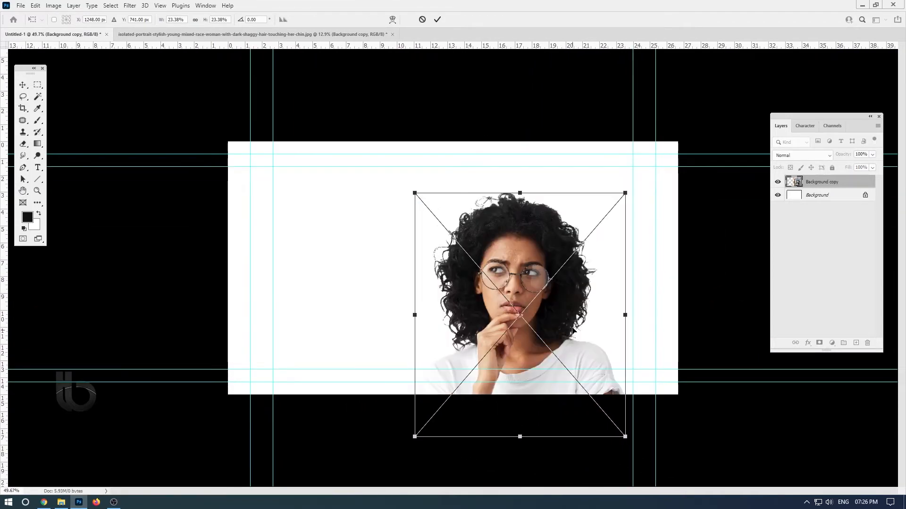
pyautogui.moveTo(572, 330); pyautogui.dragTo(613, 289)
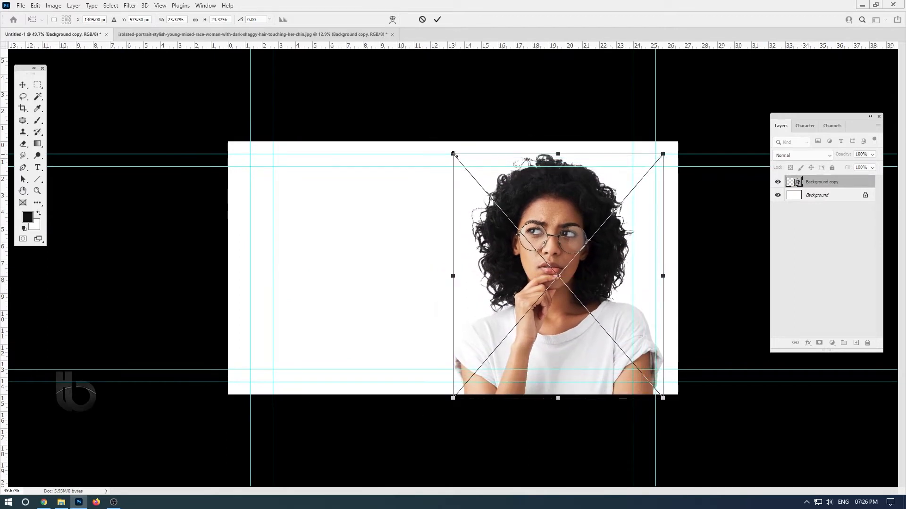
pyautogui.moveTo(454, 154); pyautogui.dragTo(463, 165)
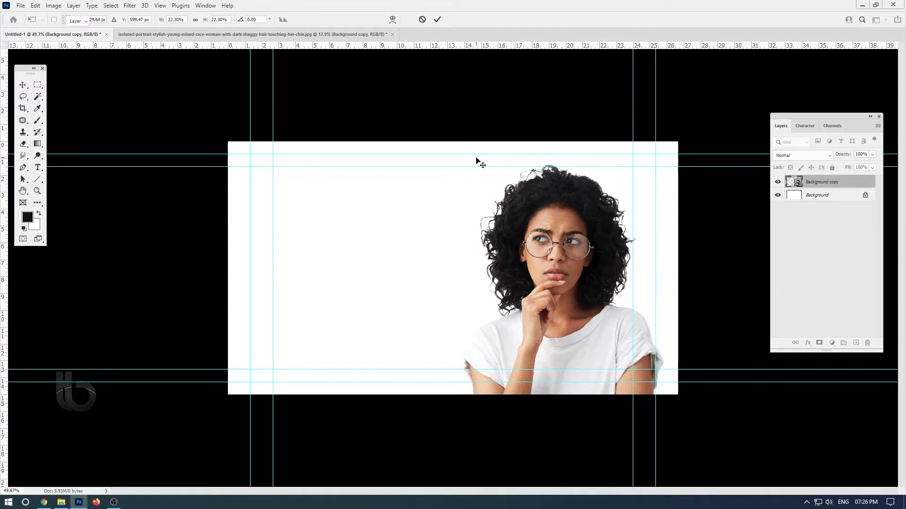
pyautogui.press('Return')
# Add a bright purple solid color fill layer directly above the white Background layer and hide the guides
pyautogui.click(849, 197)
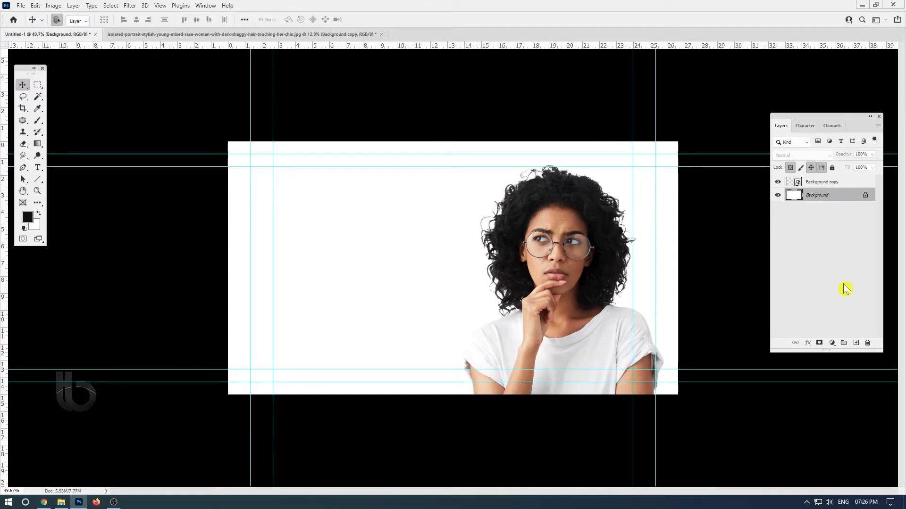
pyautogui.click(832, 343)
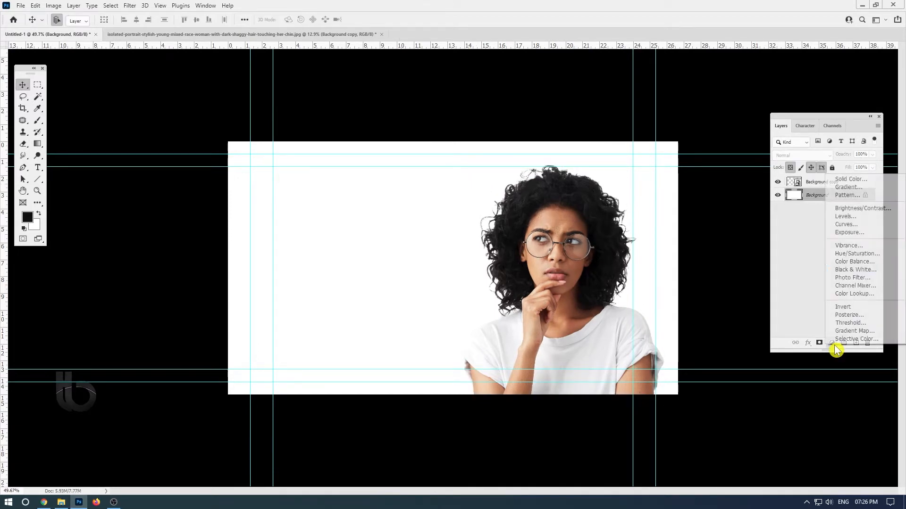
pyautogui.click(852, 181)
pyautogui.click(566, 220)
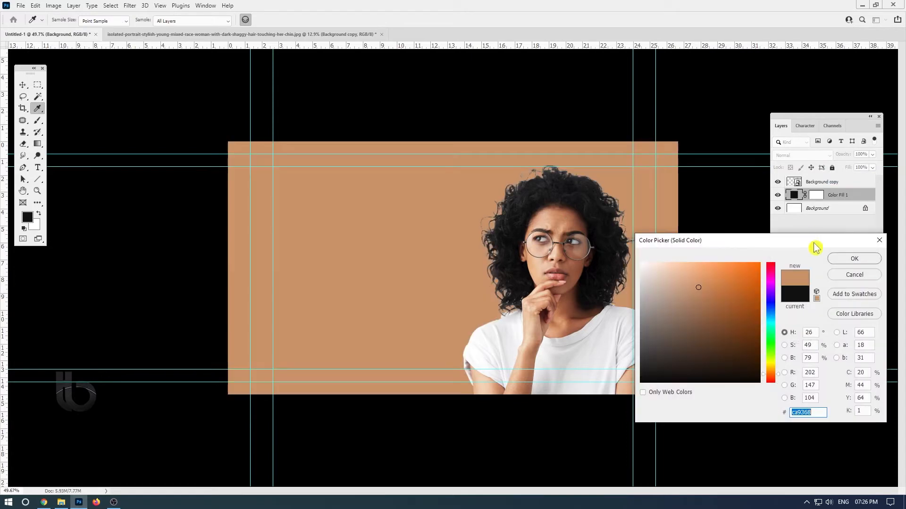
pyautogui.click(550, 210)
pyautogui.click(766, 293)
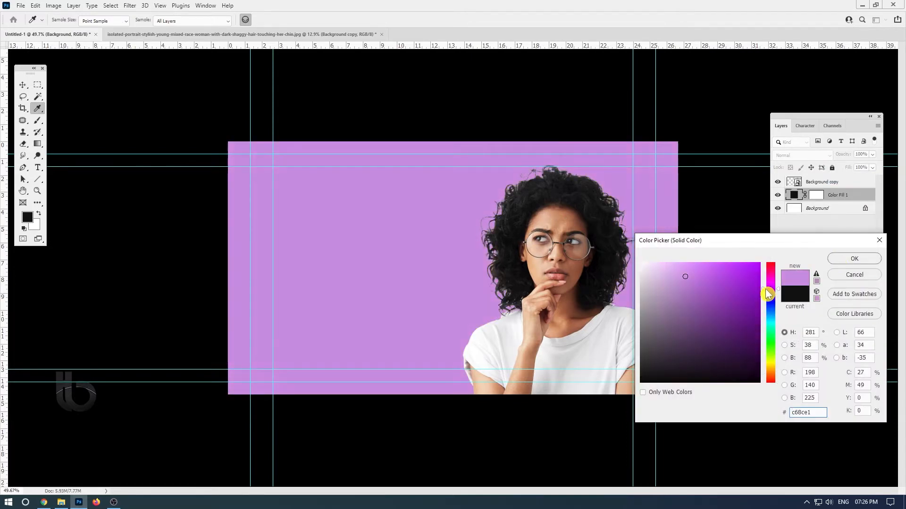
pyautogui.click(755, 262)
pyautogui.click(854, 258)
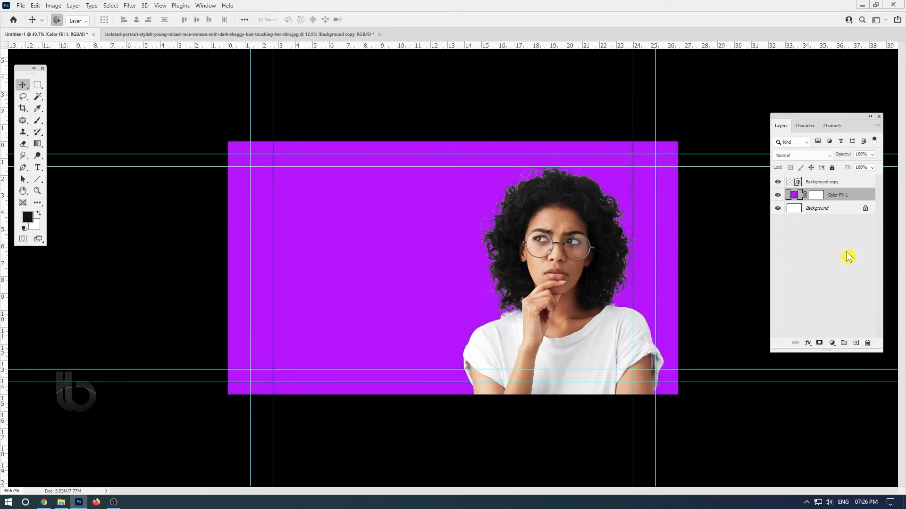
pyautogui.press('v')
pyautogui.hotkey('ctrl', ';')
# Add a 16 px white stroke positioned outside the cut-out woman through her layer's style settings
pyautogui.click(872, 184)
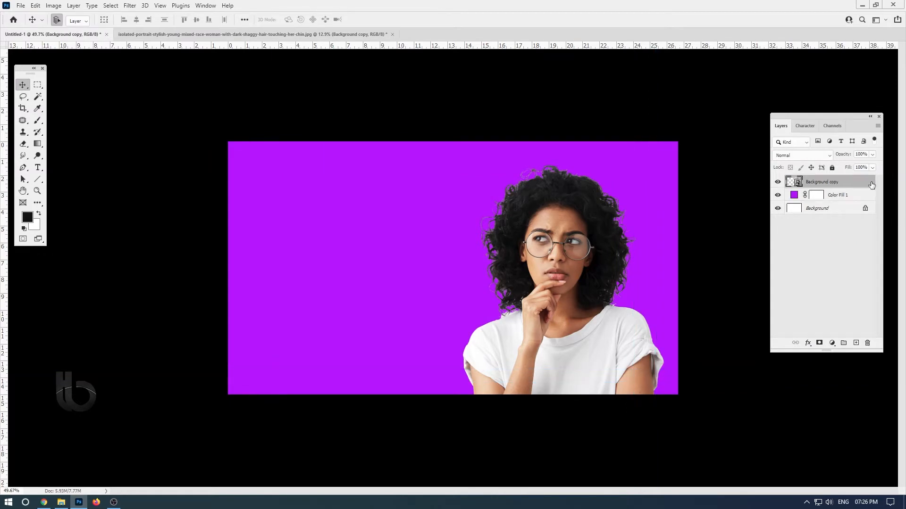
pyautogui.doubleClick(871, 184)
pyautogui.moveTo(669, 151); pyautogui.dragTo(764, 156)
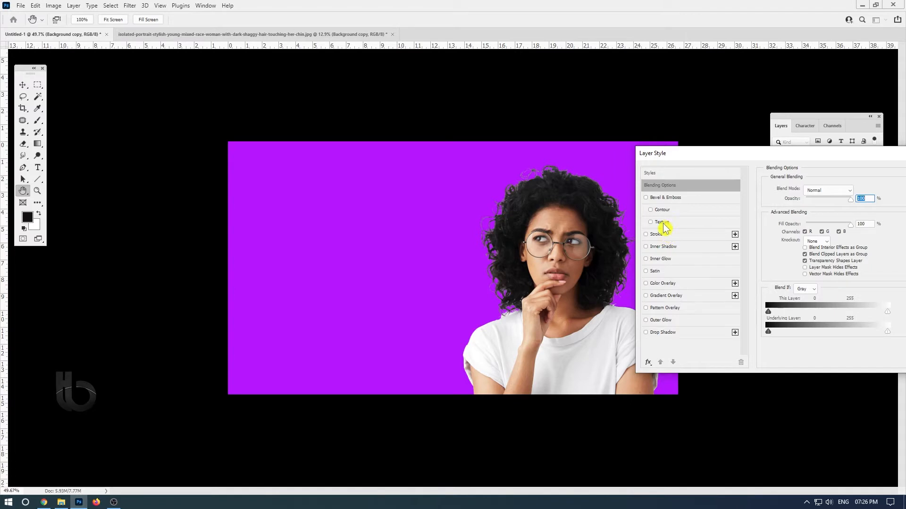
pyautogui.click(662, 235)
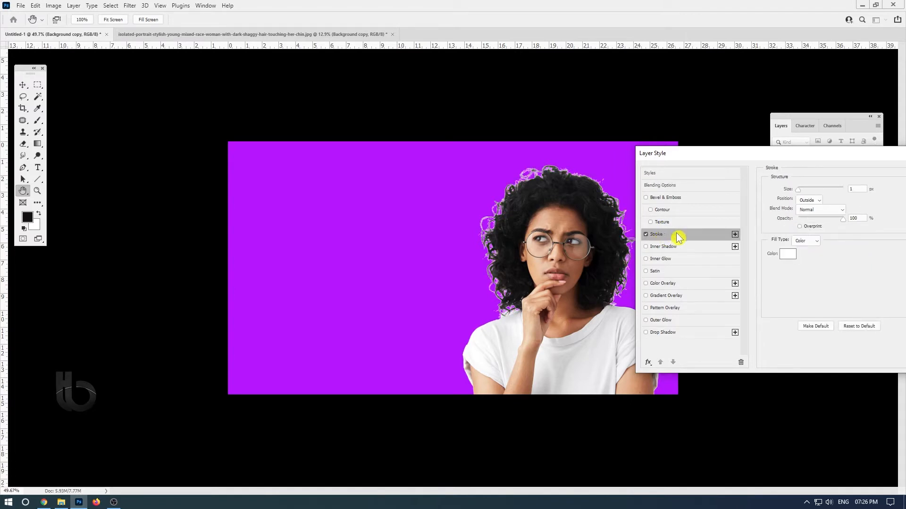
pyautogui.moveTo(798, 194); pyautogui.dragTo(805, 194)
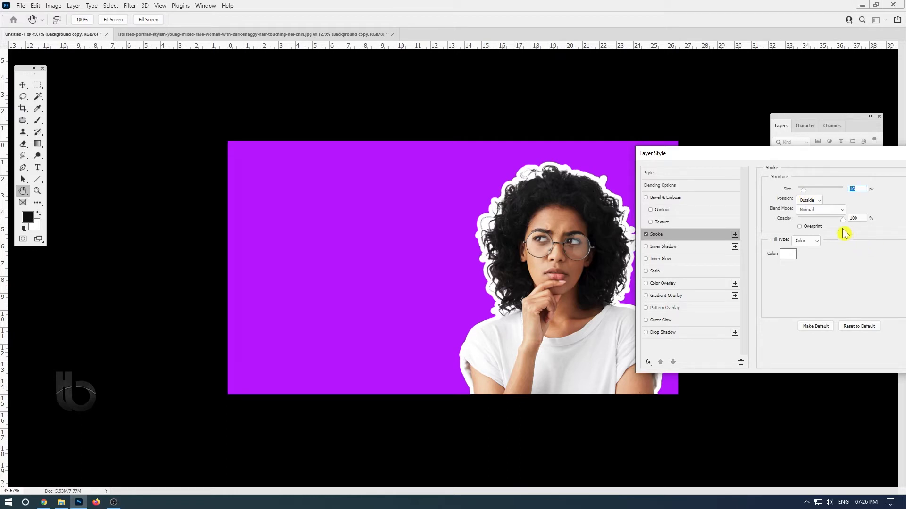
pyautogui.moveTo(843, 226)
pyautogui.mouseDown()
pyautogui.moveTo(829, 227)
pyautogui.moveTo(855, 231)
pyautogui.mouseUp()
# Try the Inside position for the woman's stroke and return it to Outside
pyautogui.click(821, 204)
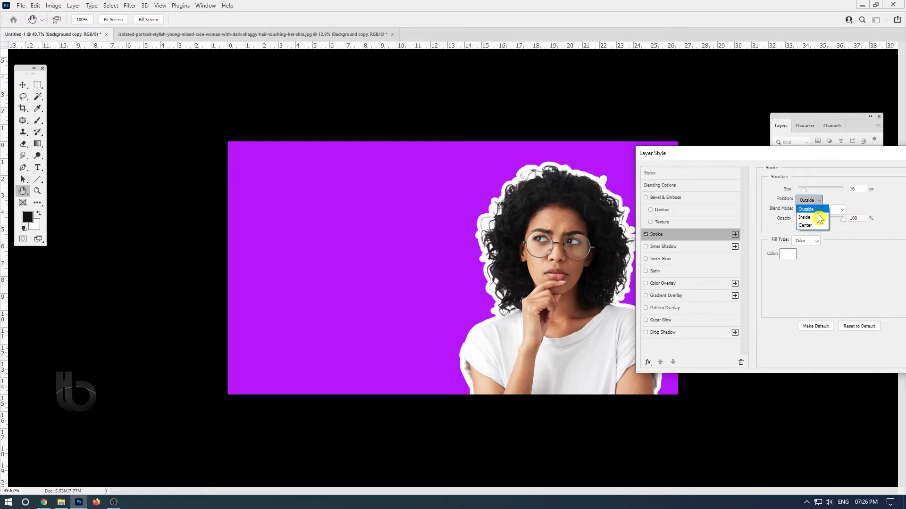
pyautogui.click(817, 218)
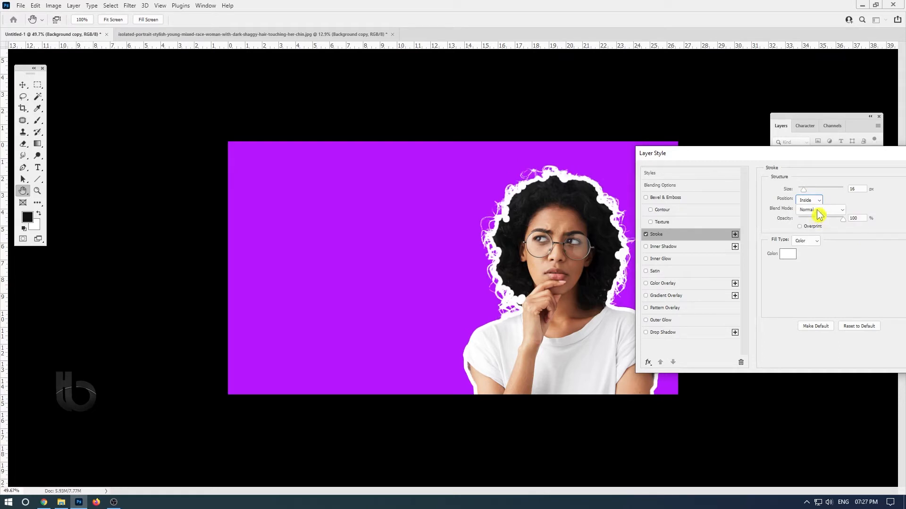
pyautogui.click(820, 204)
pyautogui.click(818, 194)
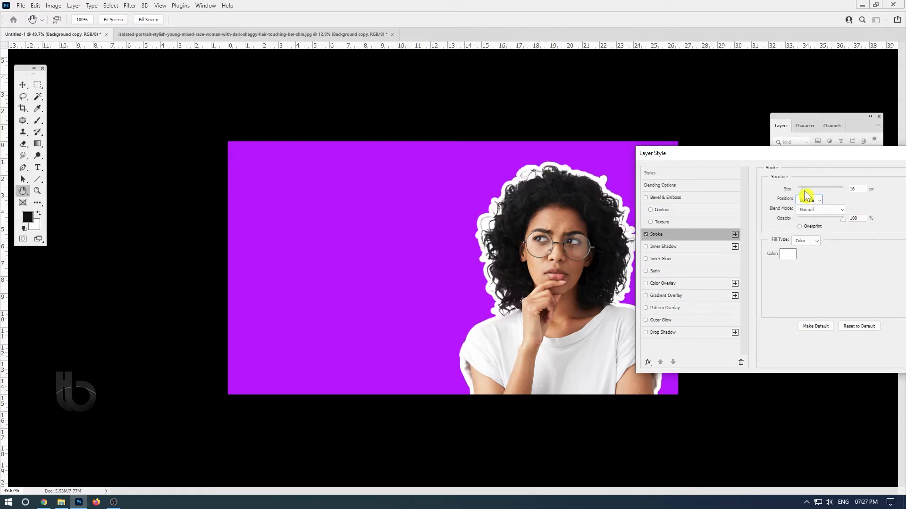
# Slightly reduce the size of the woman's white outside stroke and apply the layer style
pyautogui.moveTo(805, 191); pyautogui.dragTo(803, 191)
pyautogui.click(848, 189)
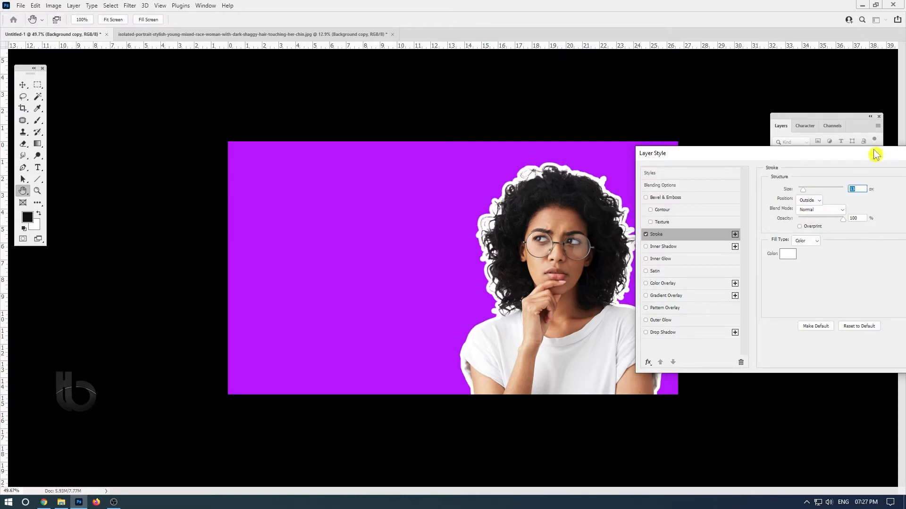
pyautogui.moveTo(875, 154); pyautogui.dragTo(801, 161)
pyautogui.click(864, 181)
# Enlarge the woman to about 23.77%, rotate her about 9.5° clockwise and shift her slightly downward
pyautogui.press('v')
pyautogui.scroll(-1, 585, 241)
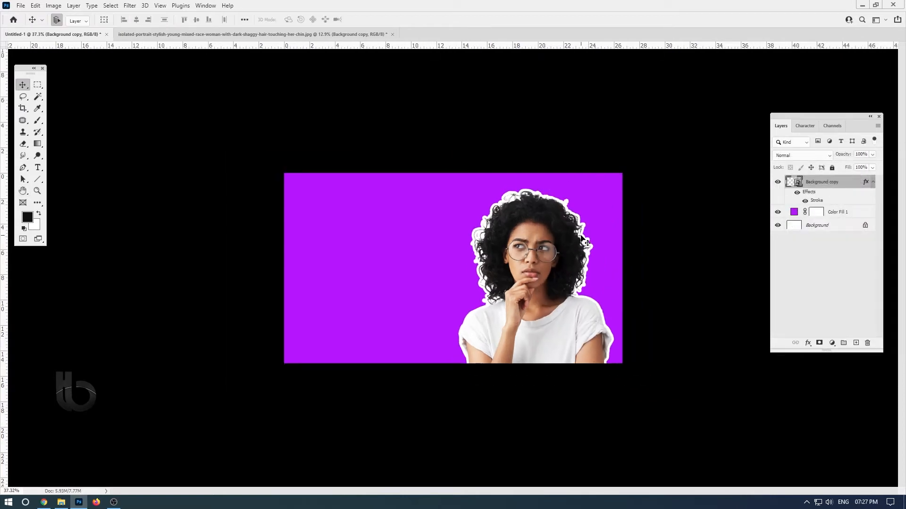
pyautogui.hotkey('ctrl', 't')
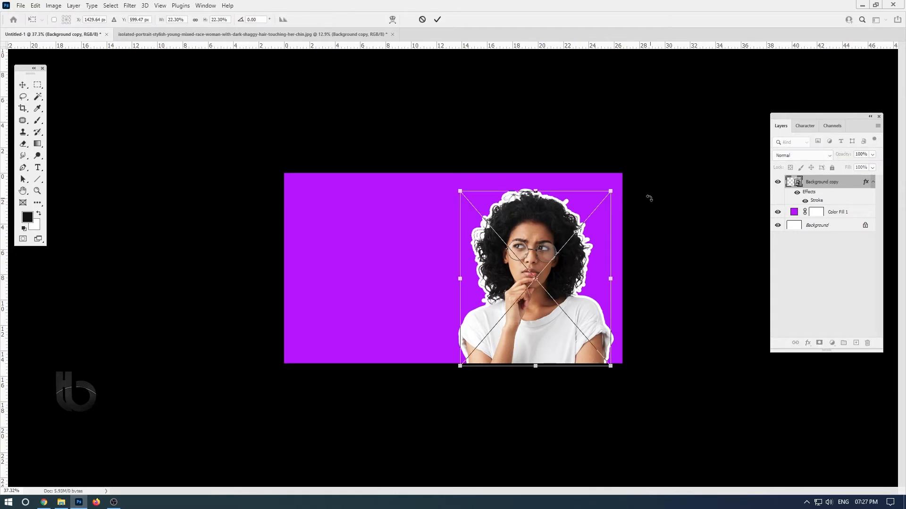
pyautogui.moveTo(608, 195); pyautogui.dragTo(698, 186)
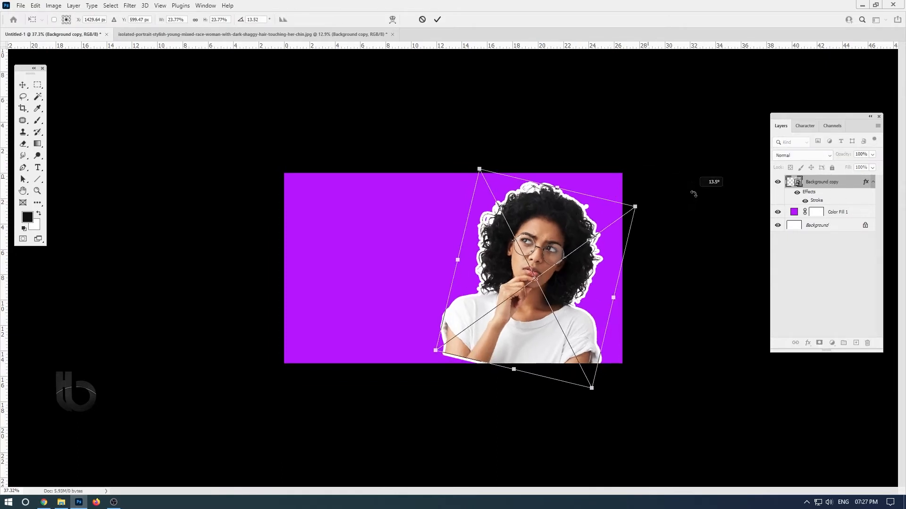
pyautogui.moveTo(584, 277); pyautogui.dragTo(587, 282)
pyautogui.moveTo(670, 262); pyautogui.dragTo(672, 241)
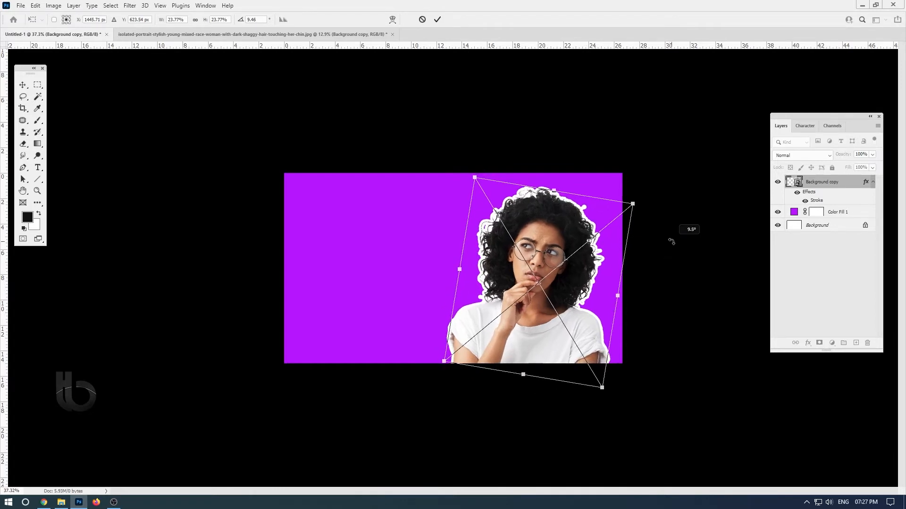
pyautogui.press('Return')
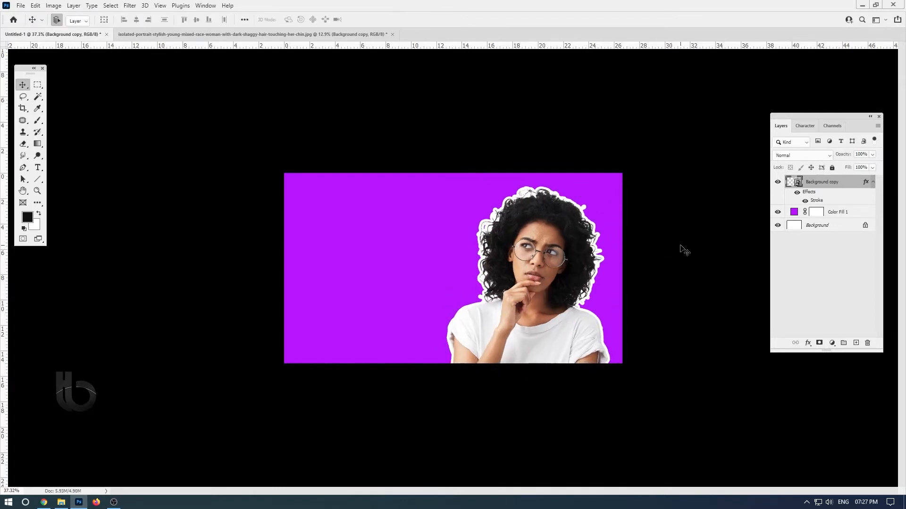
# Recolor the purple solid color fill layer to bright magenta with a hue of about 301°
pyautogui.scroll(2, 555, 295)
pyautogui.scroll(-1, 550, 296)
pyautogui.click(411, 256)
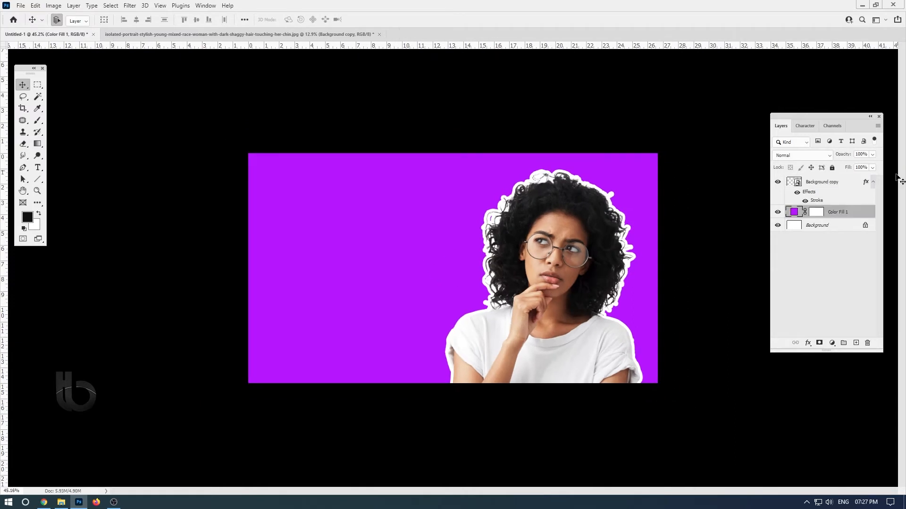
pyautogui.doubleClick(794, 213)
pyautogui.click(554, 316)
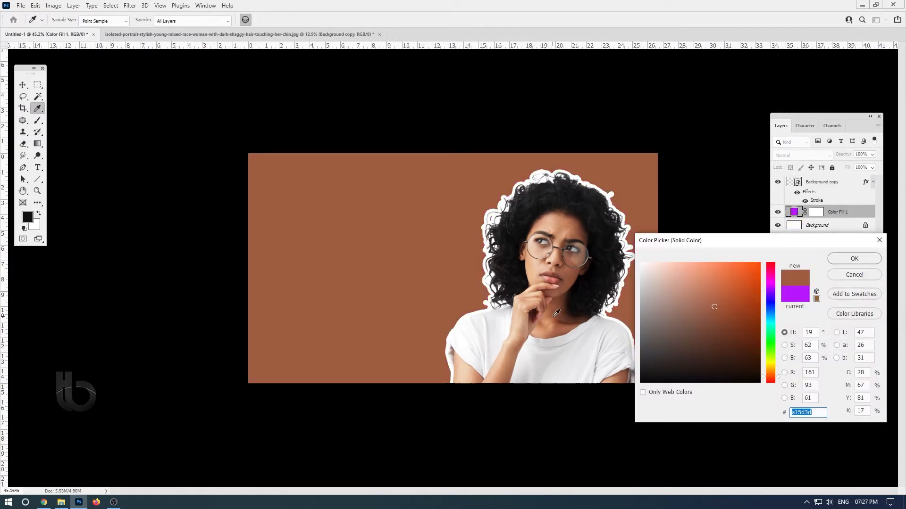
pyautogui.click(737, 265)
pyautogui.click(772, 302)
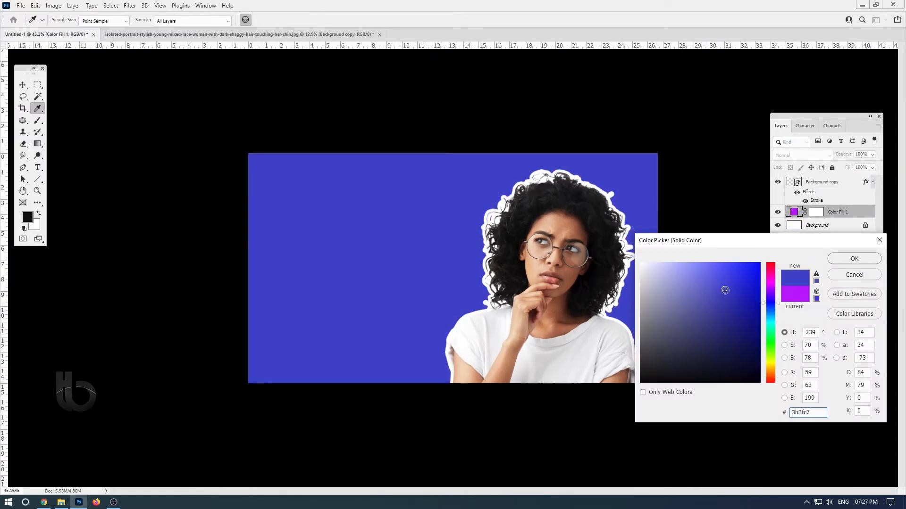
pyautogui.moveTo(771, 303); pyautogui.dragTo(771, 283)
pyautogui.click(746, 266)
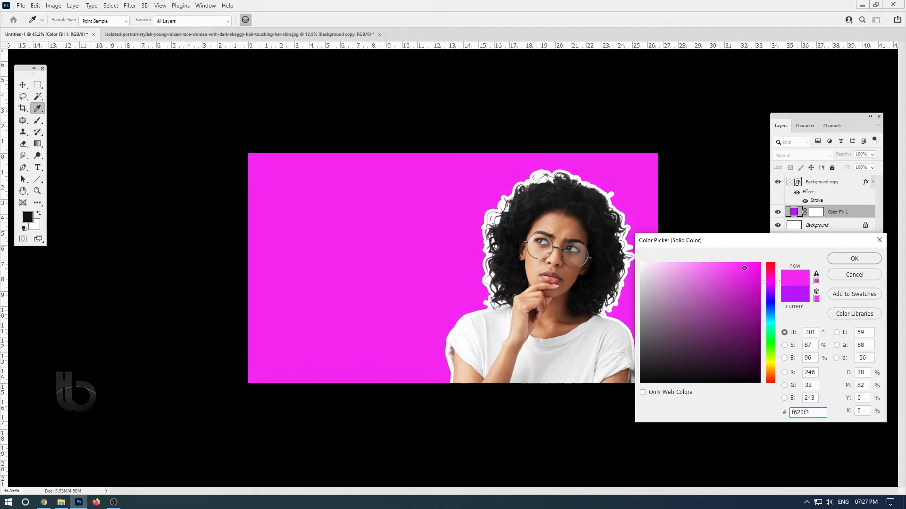
pyautogui.click(860, 259)
# Darken the magenta of the solid color fill layer slightly
pyautogui.scroll(-2, 689, 302)
pyautogui.doubleClick(794, 213)
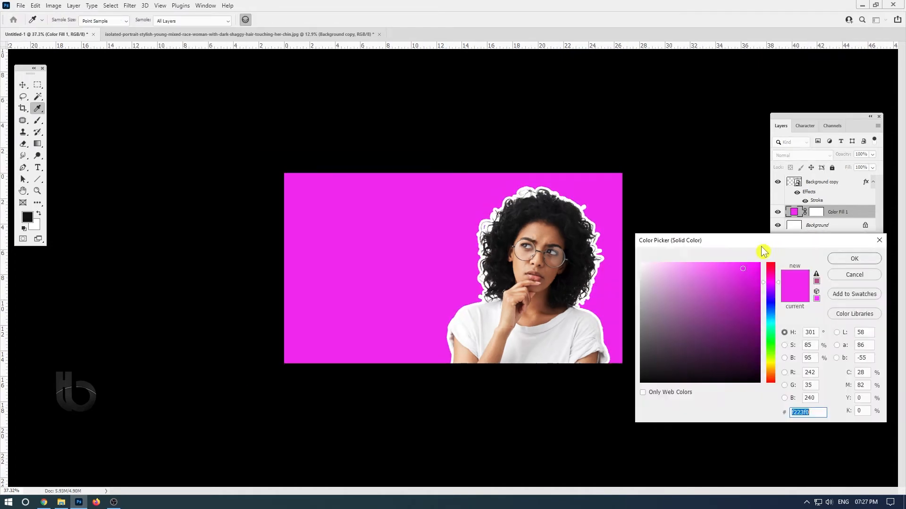
pyautogui.click(743, 278)
pyautogui.click(835, 262)
# Add the white Poppins Light text "how to make thumbnails for youtube videos in photoshop" on the empty area beside the woman
pyautogui.press('t')
pyautogui.scroll(2, 341, 71)
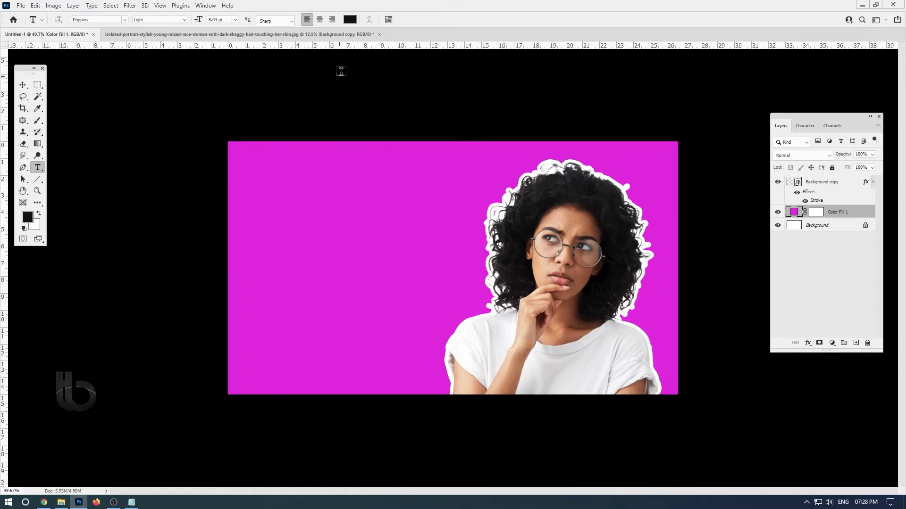
pyautogui.click(351, 22)
pyautogui.moveTo(735, 311); pyautogui.dragTo(600, 227)
pyautogui.click(854, 264)
pyautogui.click(271, 267)
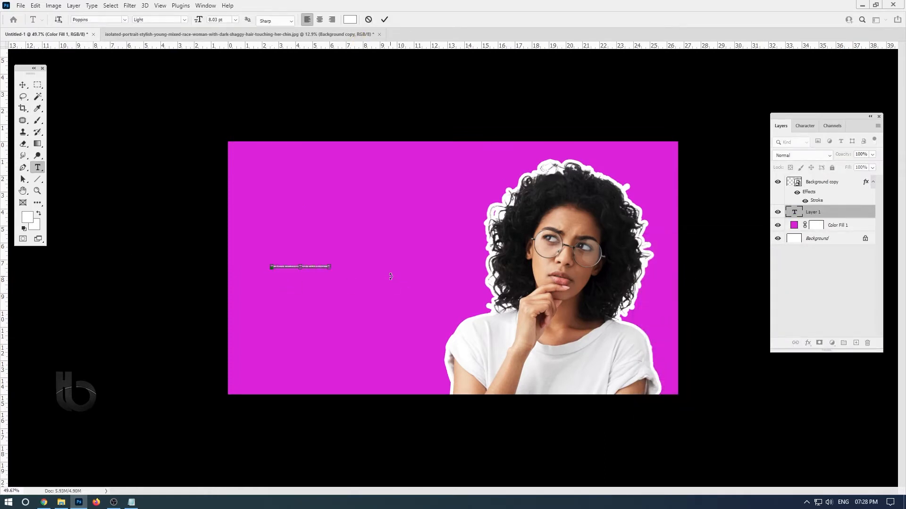
pyautogui.hotkey('ctrl', 'Return')
# Scale the title text line up to about 41.78 pt
pyautogui.hotkey('ctrl', 't')
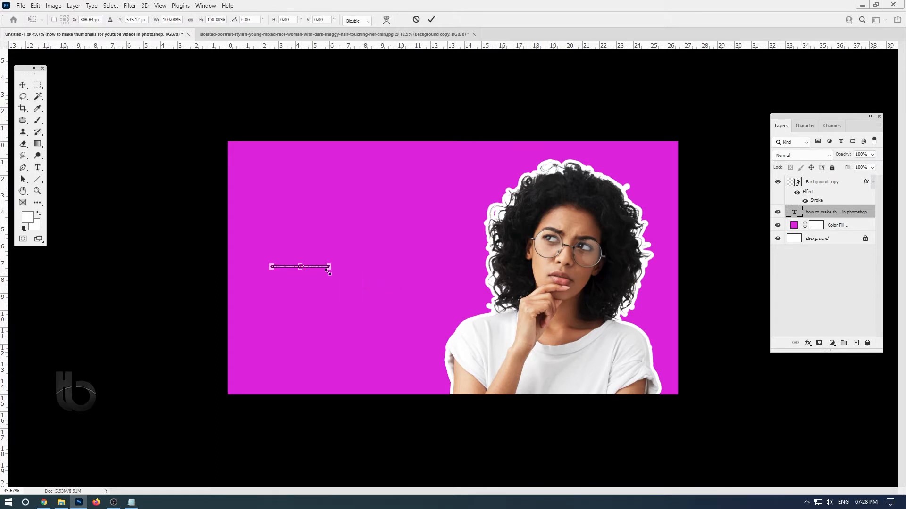
pyautogui.moveTo(328, 271); pyautogui.dragTo(571, 330)
pyautogui.press('Return')
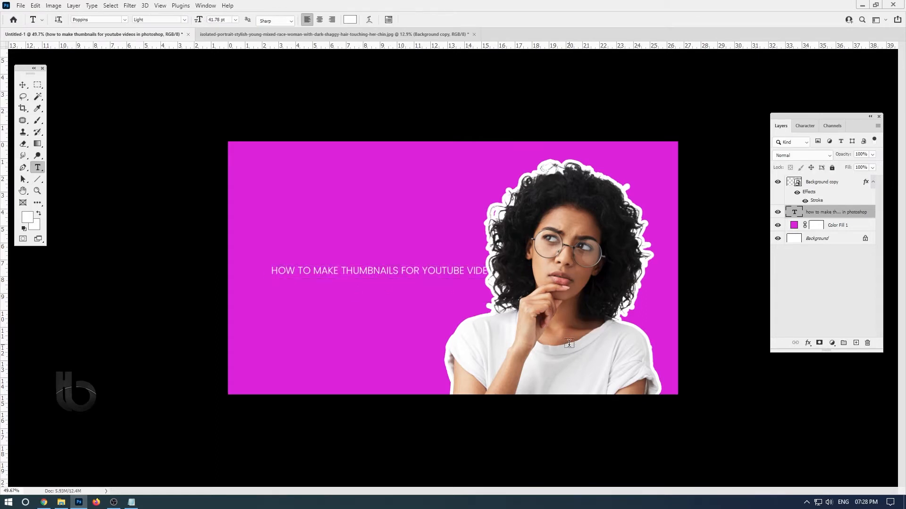
# Cut "how to make" out of the title line and move the remaining text lower on the canvas
pyautogui.moveTo(339, 269); pyautogui.dragTo(257, 264)
pyautogui.hotkey('ctrl', 'x')
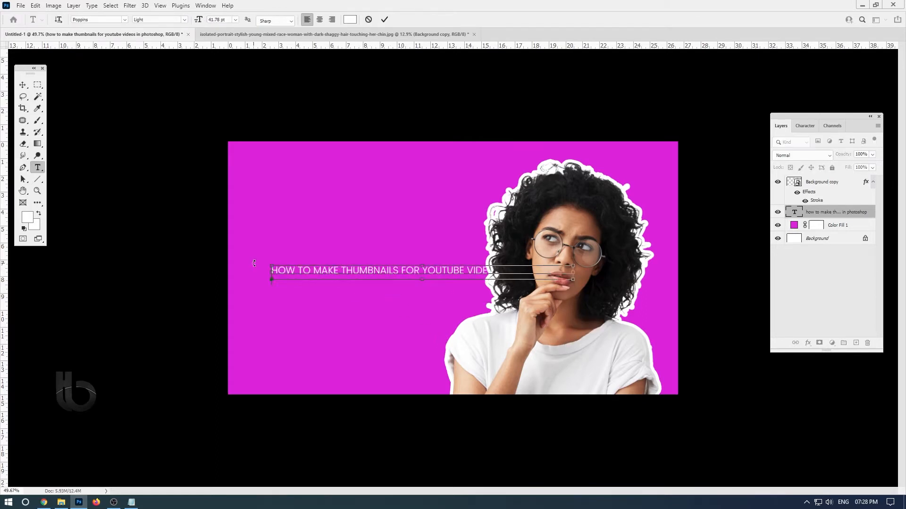
pyautogui.hotkey('ctrl', 'Return')
pyautogui.press('v')
pyautogui.moveTo(444, 273); pyautogui.dragTo(433, 348)
# Paste "how to make" as a separate text layer above the remaining line
pyautogui.press('t')
pyautogui.click(280, 269)
pyautogui.hotkey('ctrl', 'v')
pyautogui.hotkey('ctrl', 'Return')
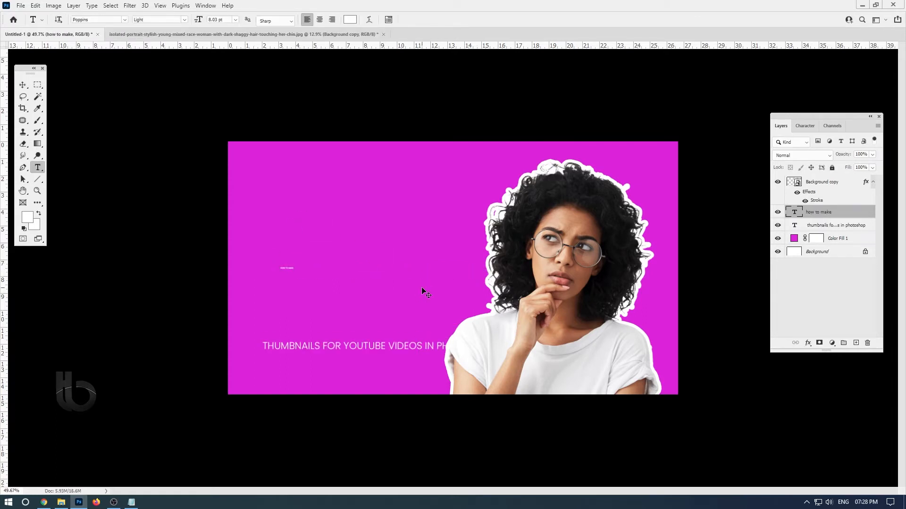
# Enlarge HOW TO MAKE to nearly fill the width beside the woman, reposition it and set its font style to Bold
pyautogui.hotkey('ctrl', 't')
pyautogui.moveTo(295, 272); pyautogui.dragTo(412, 299)
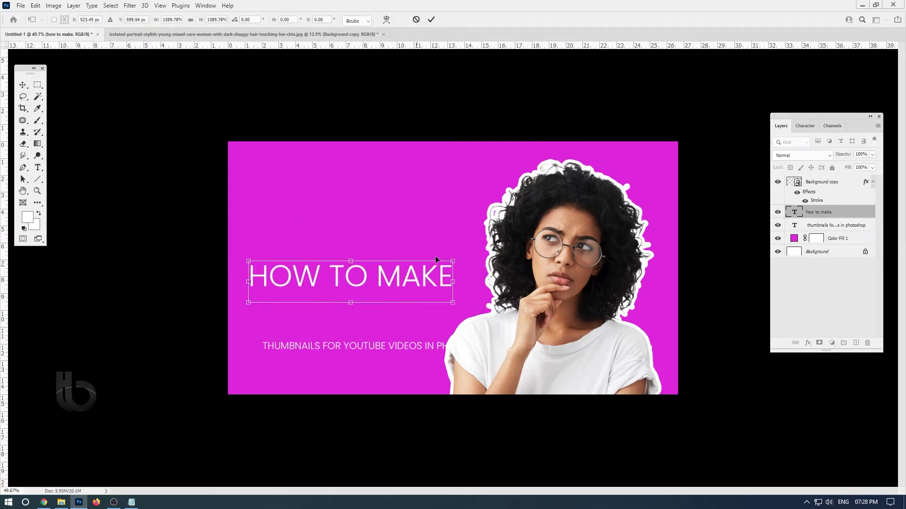
pyautogui.moveTo(453, 261); pyautogui.dragTo(457, 259)
pyautogui.moveTo(406, 278); pyautogui.dragTo(393, 290)
pyautogui.press('Return')
pyautogui.click(184, 20)
pyautogui.click(173, 119)
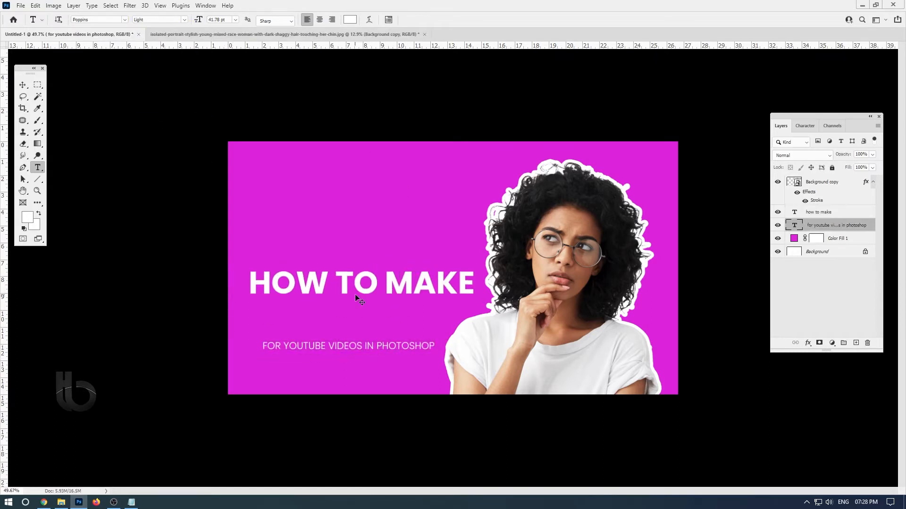
# Duplicate the HOW TO MAKE line below itself and replace the copy's text with "thumbnails" cut from the small line
pyautogui.moveTo(355, 293); pyautogui.dragTo(355, 312)
pyautogui.press('t')
pyautogui.click(354, 313)
pyautogui.hotkey('ctrl', 'a')
pyautogui.hotkey('ctrl', 'v')
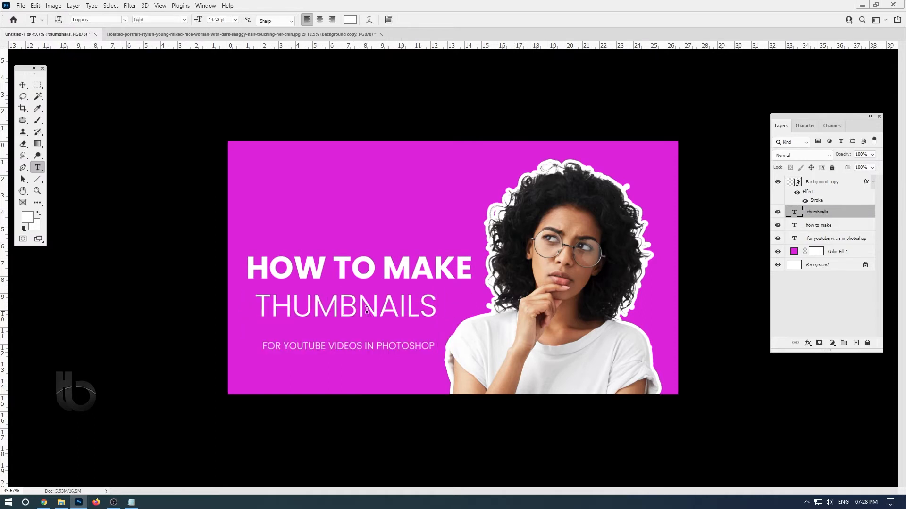
# Set the whole THUMBNAILS line to Poppins Bold
pyautogui.click(366, 310)
pyautogui.hotkey('ctrl', 'a')
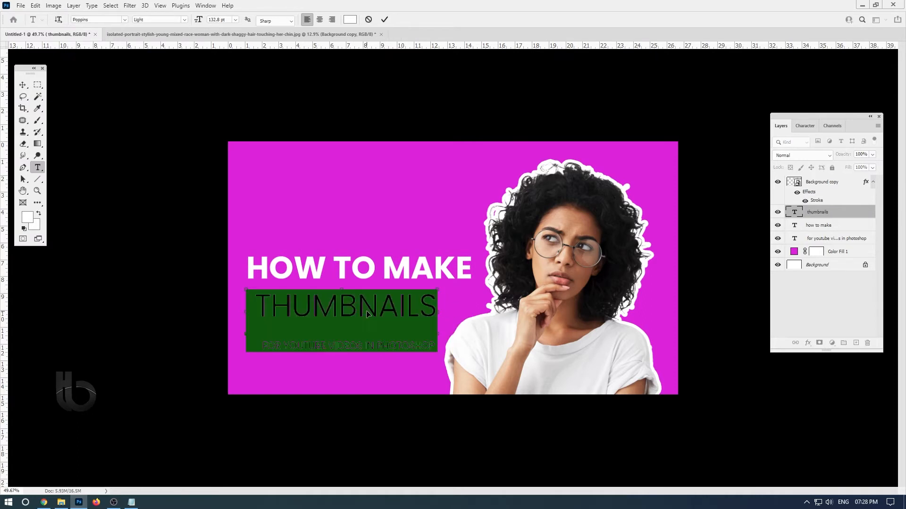
pyautogui.click(805, 126)
pyautogui.click(861, 144)
pyautogui.click(849, 218)
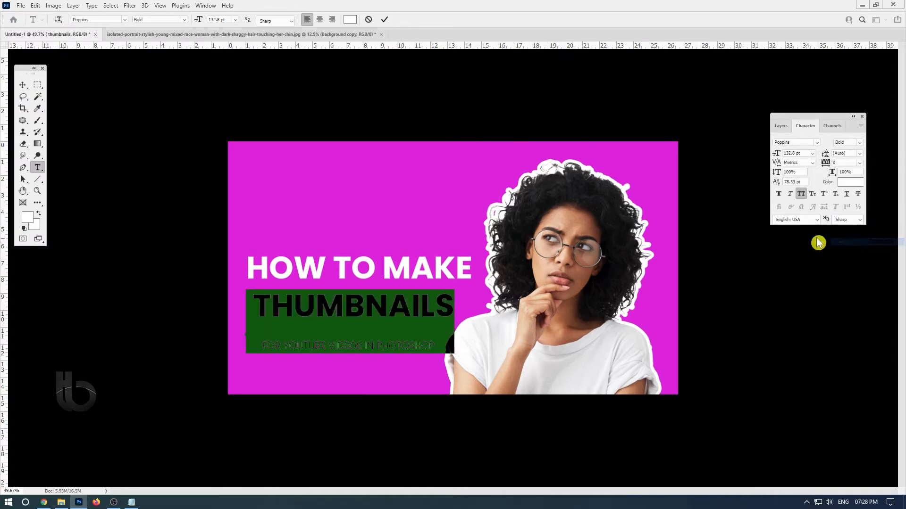
# Enlarge THUMBNAILS to about 147.46 pt to match the width of HOW TO MAKE and place it directly beneath
pyautogui.click(23, 85)
pyautogui.hotkey('ctrl', 't')
pyautogui.moveTo(453, 290)
pyautogui.mouseDown()
pyautogui.moveTo(477, 285)
pyautogui.moveTo(465, 287)
pyautogui.mouseUp()
pyautogui.moveTo(409, 306); pyautogui.dragTo(416, 297)
pyautogui.press('Return')
# Move the woman away from the heading, scale her down slightly and lower her against the canvas's bottom edge
pyautogui.moveTo(613, 275); pyautogui.dragTo(626, 272)
pyautogui.hotkey('ctrl', 't')
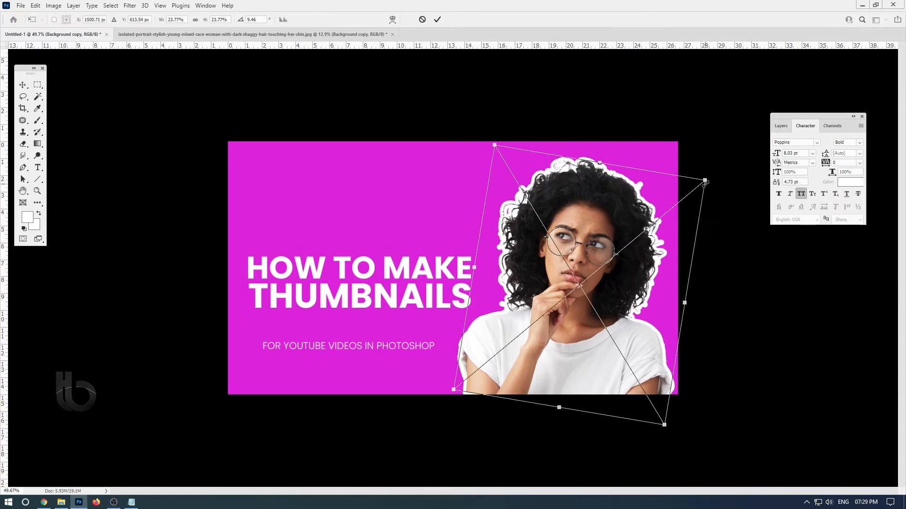
pyautogui.moveTo(706, 180); pyautogui.dragTo(694, 190)
pyautogui.moveTo(656, 253); pyautogui.dragTo(657, 263)
pyautogui.press('Return')
# Raise HOW TO MAKE and THUMBNAILS, tilt both lines slightly counterclockwise together and lower them to mid-canvas
pyautogui.moveTo(398, 271); pyautogui.dragTo(398, 235)
pyautogui.moveTo(401, 302); pyautogui.dragTo(400, 269)
pyautogui.keyDown('shift'); pyautogui.click(415, 262); pyautogui.keyUp('shift')
pyautogui.hotkey('ctrl', 't')
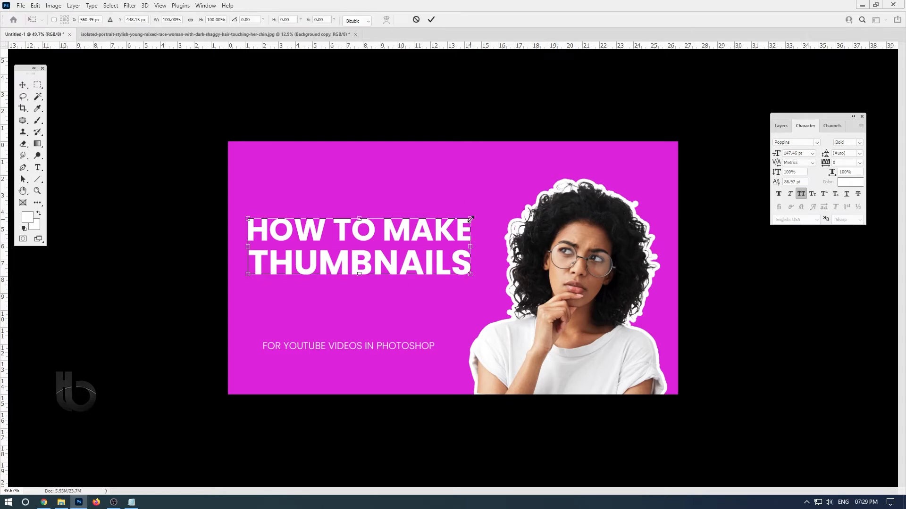
pyautogui.moveTo(495, 216); pyautogui.dragTo(492, 205)
pyautogui.moveTo(436, 240); pyautogui.dragTo(438, 263)
pyautogui.press('Return')
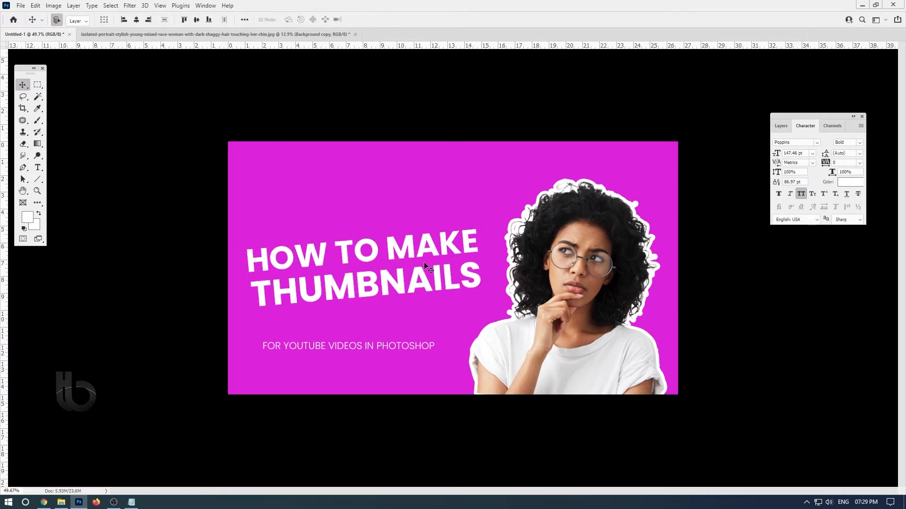
# Move FOR YOUTUBE VIDEOS IN PHOTOSHOP just below THUMBNAILS, enlarging it to about 50.02 pt and tilting it to match
pyautogui.moveTo(390, 344); pyautogui.dragTo(391, 321)
pyautogui.hotkey('ctrl', 't')
pyautogui.moveTo(470, 305); pyautogui.dragTo(442, 310)
pyautogui.press('Return')
pyautogui.hotkey('ctrl', '-')
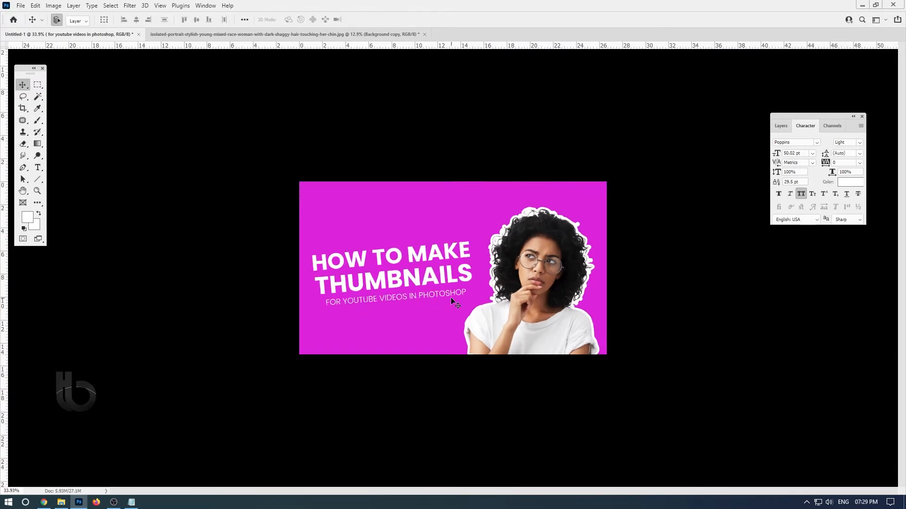
pyautogui.hotkey('ctrl', '0')
pyautogui.hotkey('ctrl', '-')
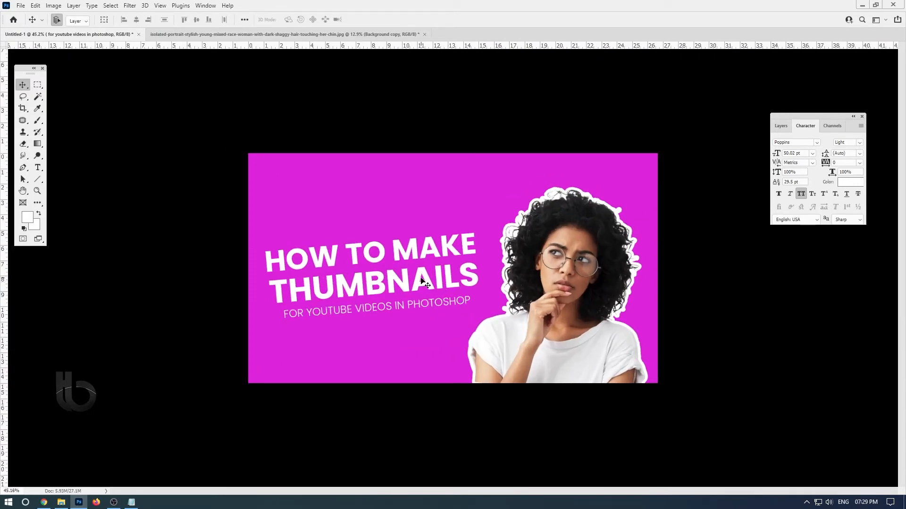
# Set the Pen tool to Shape mode with no stroke and a yellow fill
pyautogui.press('p')
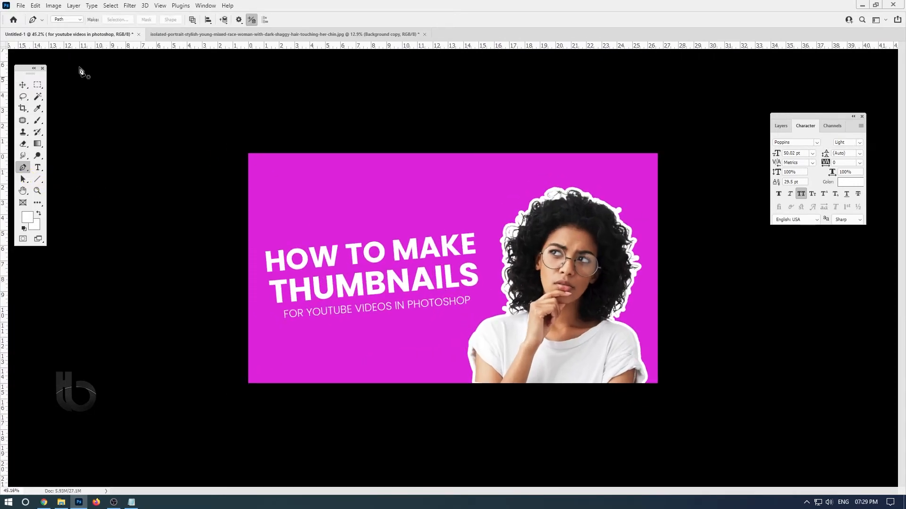
pyautogui.click(69, 20)
pyautogui.click(66, 21)
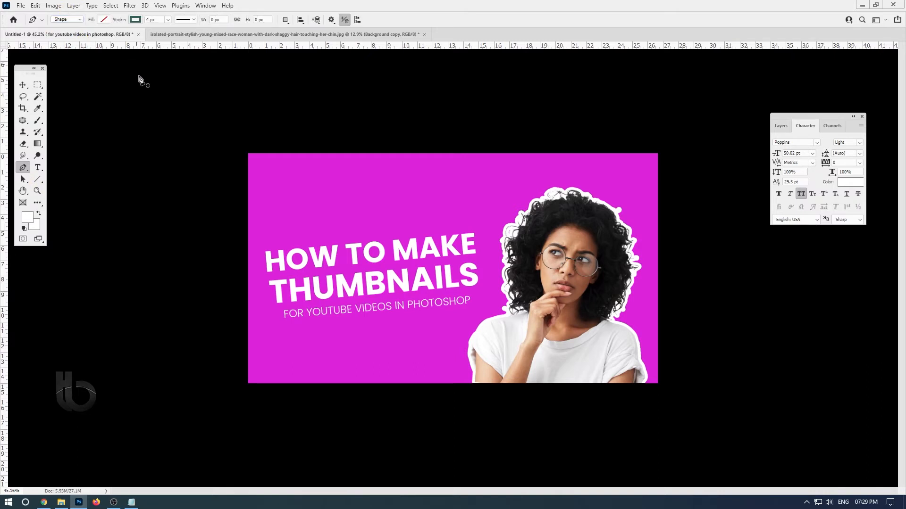
pyautogui.click(135, 19)
pyautogui.click(80, 37)
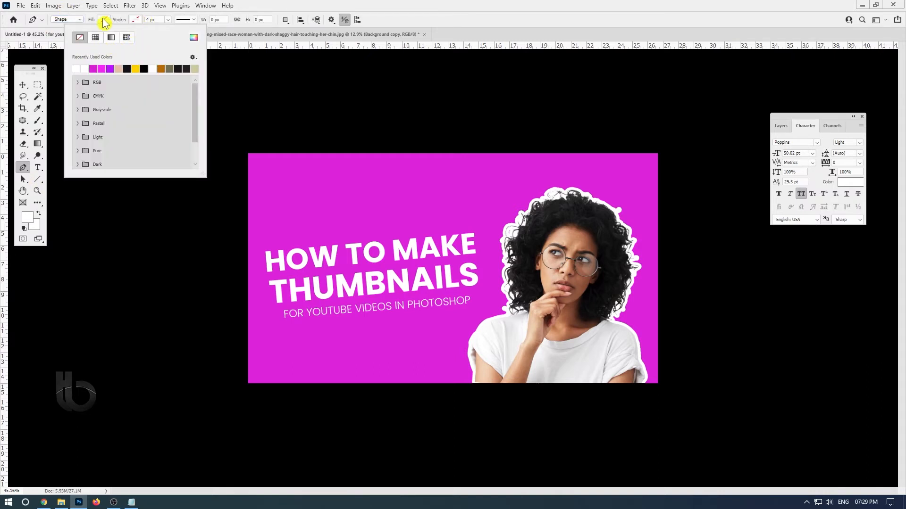
pyautogui.click(104, 19)
pyautogui.click(103, 68)
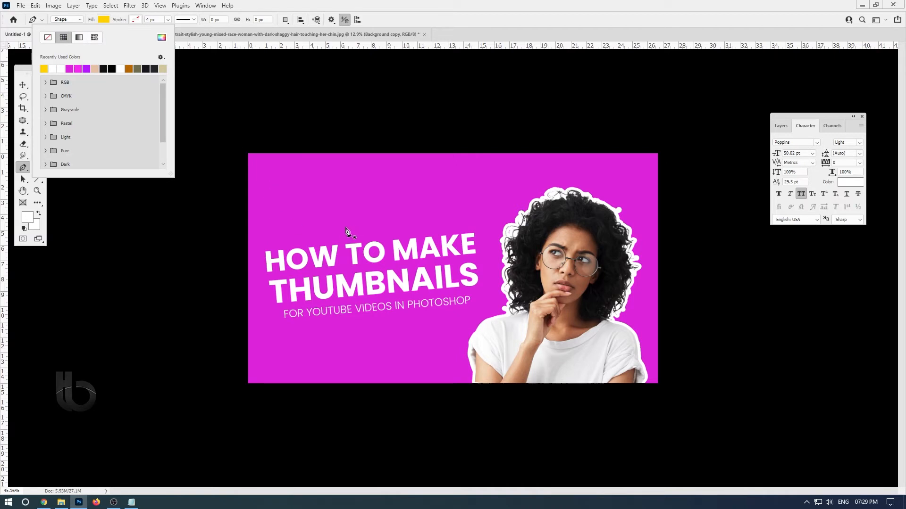
# Draw a yellow triangle about 2053 × 748 px behind the heading, narrowing to a point past the canvas edge beyond the woman
pyautogui.click(248, 210)
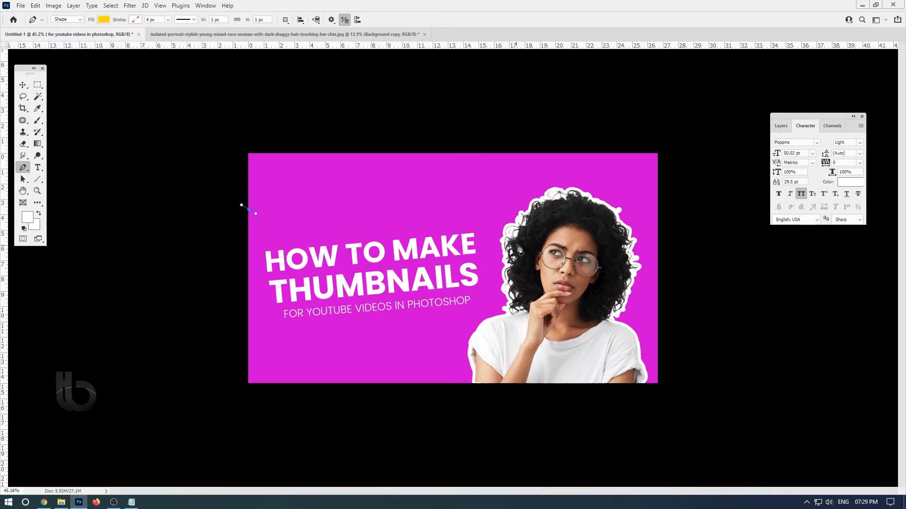
pyautogui.click(666, 289)
pyautogui.click(229, 369)
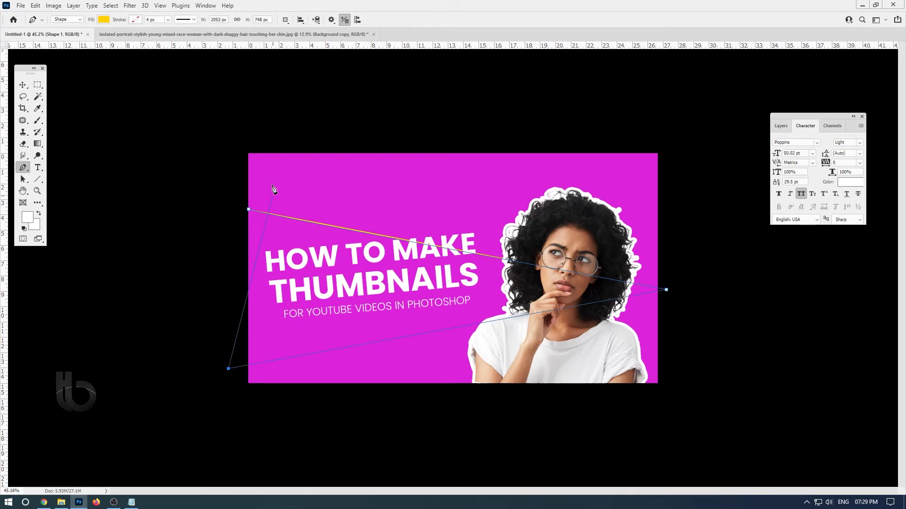
pyautogui.click(248, 210)
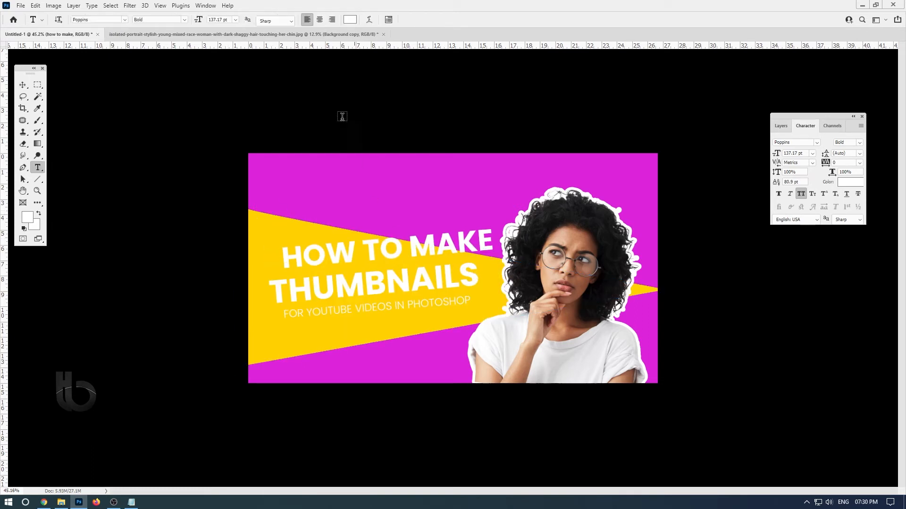
# Recolor HOW TO MAKE near-black (020202) sampled from the woman's hair and move the line closer to THUMBNAILS
pyautogui.click(349, 20)
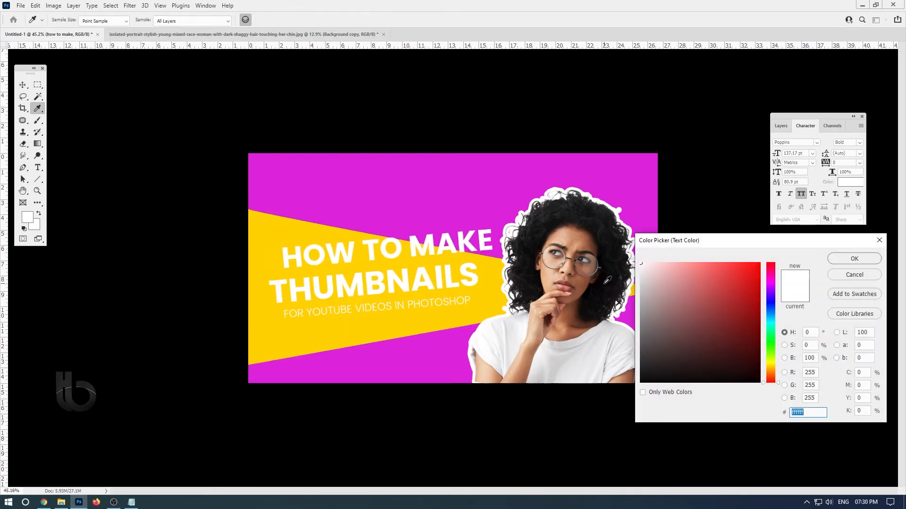
pyautogui.click(606, 283)
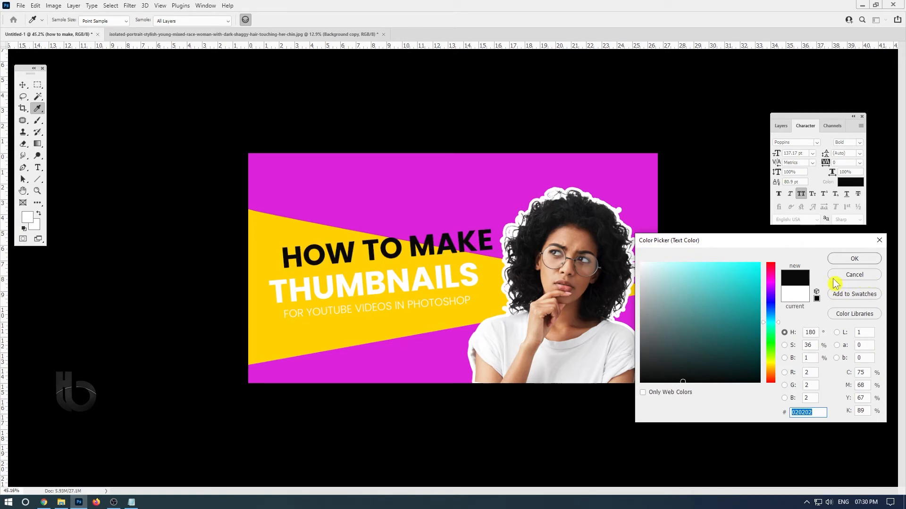
pyautogui.click(845, 261)
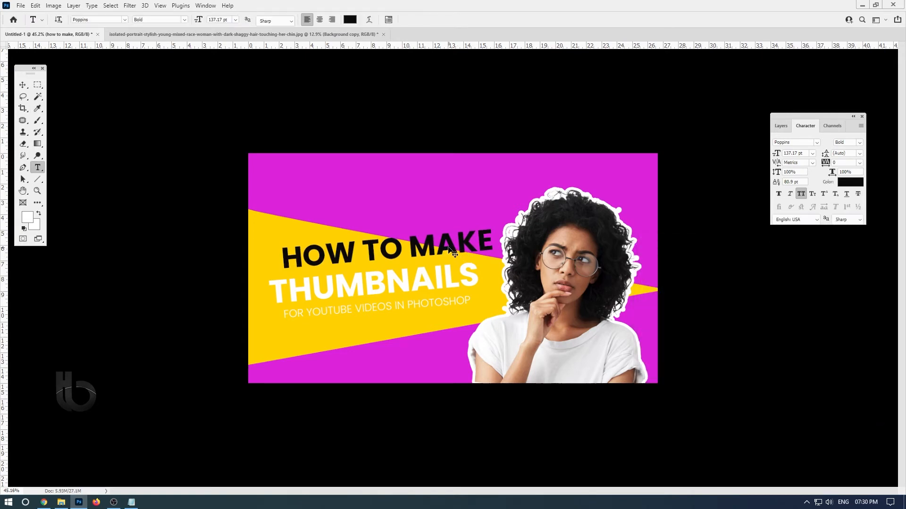
pyautogui.moveTo(448, 248); pyautogui.dragTo(436, 255)
pyautogui.scroll(3, 492, 259)
pyautogui.scroll(-7, 538, 283)
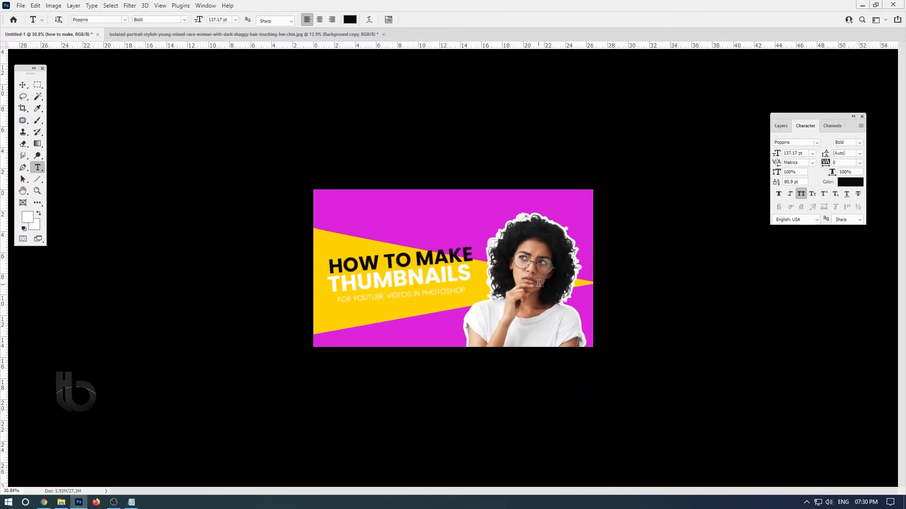
# Enlarge HOW TO MAKE to about 151.05 pt and reposition it just above THUMBNAILS
pyautogui.scroll(7, 538, 283)
pyautogui.press('v')
pyautogui.moveTo(385, 289); pyautogui.dragTo(383, 288)
pyautogui.moveTo(463, 253); pyautogui.dragTo(456, 254)
pyautogui.hotkey('ctrl', 't')
pyautogui.moveTo(489, 221); pyautogui.dragTo(511, 199)
pyautogui.moveTo(471, 251); pyautogui.dragTo(427, 248)
pyautogui.press('Return')
# Recolor THUMBNAILS near-black and FOR YOUTUBE VIDEOS IN PHOTOSHOP dark olive, tightening both lines beneath HOW TO MAKE
pyautogui.moveTo(415, 288); pyautogui.dragTo(422, 282)
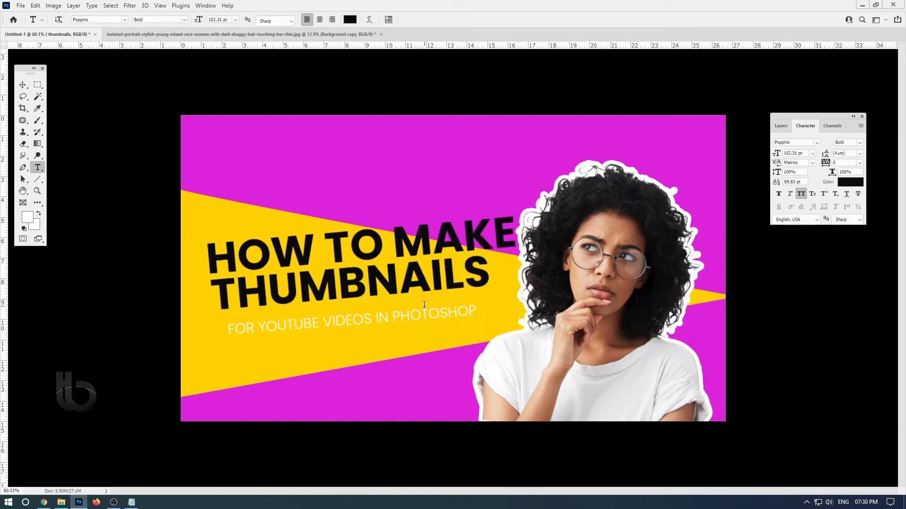
pyautogui.moveTo(388, 324); pyautogui.dragTo(396, 315)
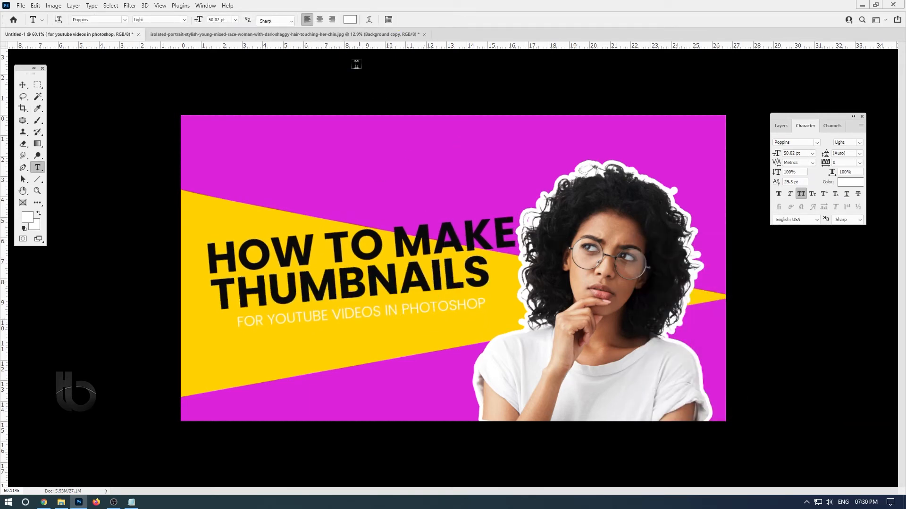
pyautogui.click(350, 19)
pyautogui.click(425, 339)
pyautogui.click(749, 339)
pyautogui.click(853, 259)
pyautogui.scroll(-8, 467, 305)
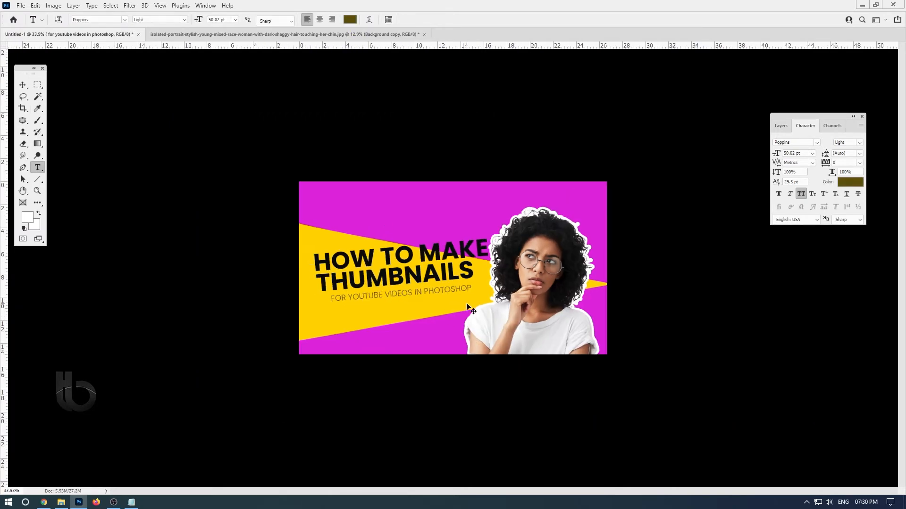
# Scale the yellow triangle to about 106.24% width and 135.29% height and rotate it about 8.16° clockwise behind the heading
pyautogui.scroll(7, 483, 291)
pyautogui.keyDown('ctrl'); pyautogui.click(427, 329); pyautogui.keyUp('ctrl')
pyautogui.click(23, 86)
pyautogui.hotkey('ctrl', 't')
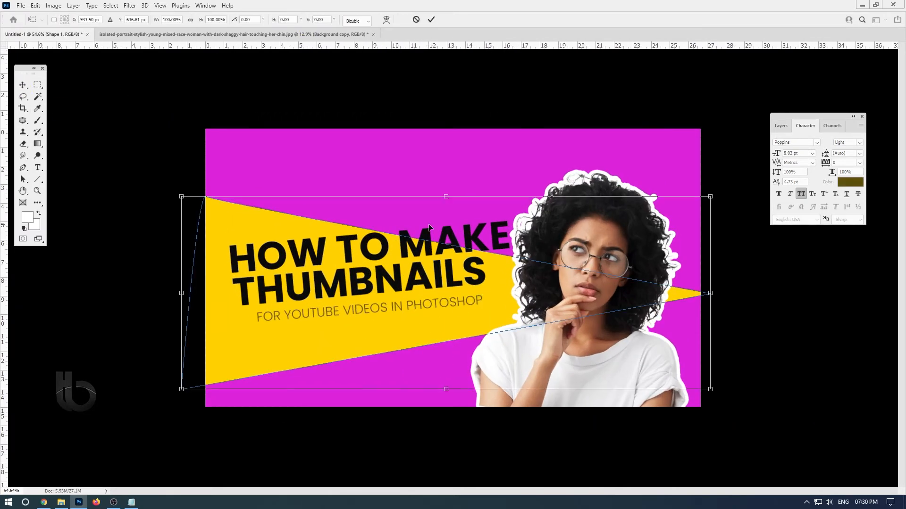
pyautogui.moveTo(446, 199); pyautogui.dragTo(462, 142)
pyautogui.moveTo(557, 297)
pyautogui.mouseDown()
pyautogui.moveTo(559, 311)
pyautogui.moveTo(550, 288)
pyautogui.mouseUp()
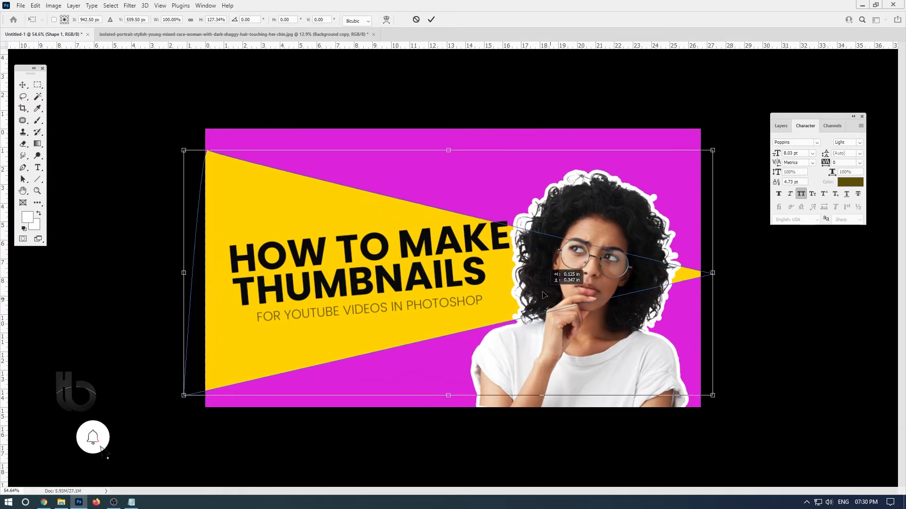
pyautogui.moveTo(736, 273); pyautogui.dragTo(761, 322)
pyautogui.moveTo(728, 191); pyautogui.dragTo(746, 185)
pyautogui.moveTo(713, 273)
pyautogui.mouseDown()
pyautogui.moveTo(712, 289)
pyautogui.moveTo(713, 280)
pyautogui.mouseUp()
pyautogui.moveTo(787, 278)
pyautogui.mouseDown()
pyautogui.moveTo(829, 289)
pyautogui.moveTo(799, 271)
pyautogui.mouseUp()
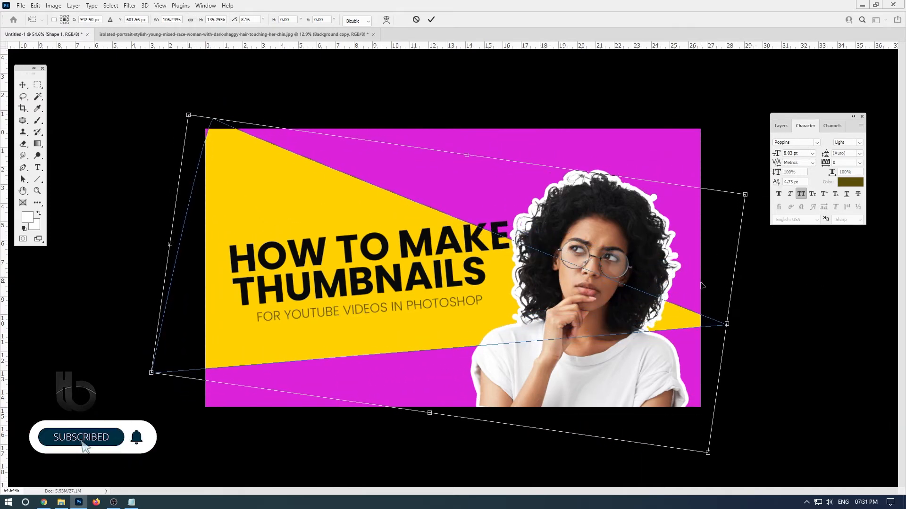
pyautogui.press('Return')
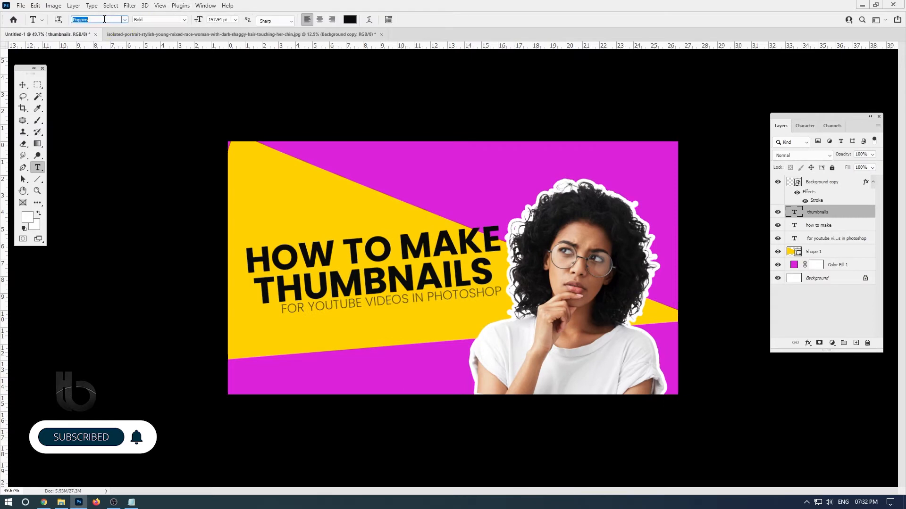
# Change the THUMBNAILS text to Montserrat Black and reposition it snugly beneath HOW TO MAKE
pyautogui.write('mons')
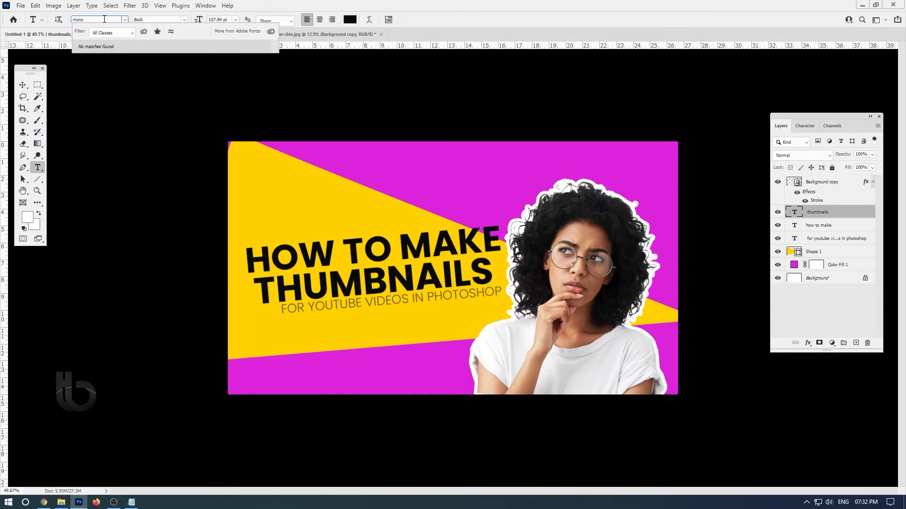
pyautogui.press('BackSpace')
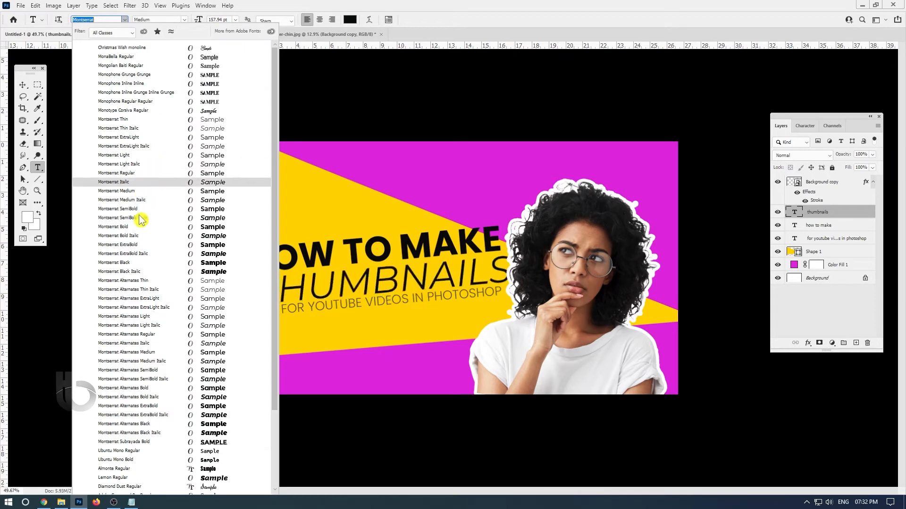
pyautogui.click(129, 263)
pyautogui.moveTo(420, 285); pyautogui.dragTo(400, 287)
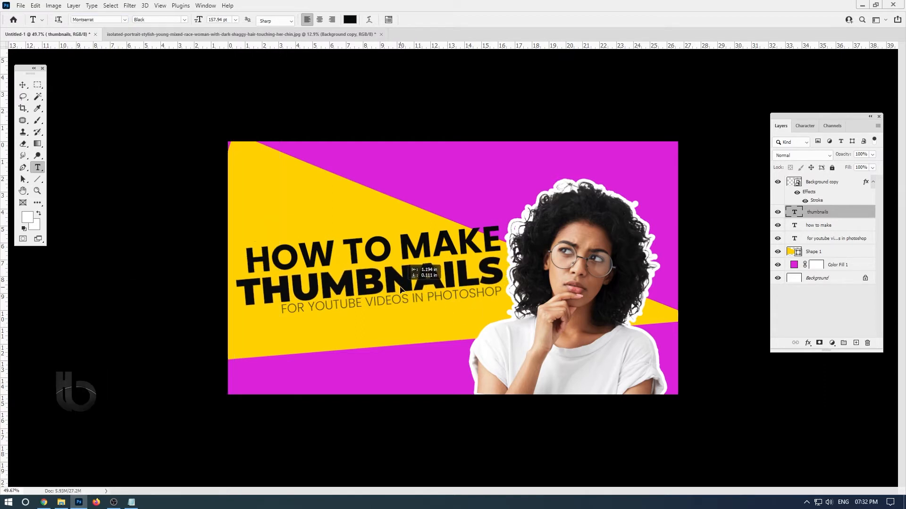
pyautogui.moveTo(405, 249)
pyautogui.mouseDown()
pyautogui.moveTo(412, 250)
pyautogui.moveTo(409, 231)
pyautogui.moveTo(403, 254)
pyautogui.mouseUp()
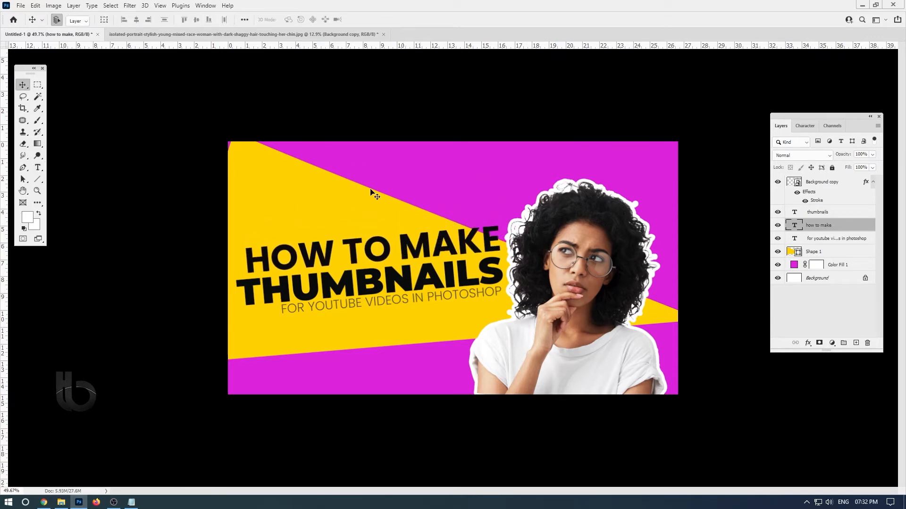
# Set HOW TO MAKE in Montserrat Black and scale it to about 85.16%, placing it directly above THUMBNAILS
pyautogui.click(125, 19)
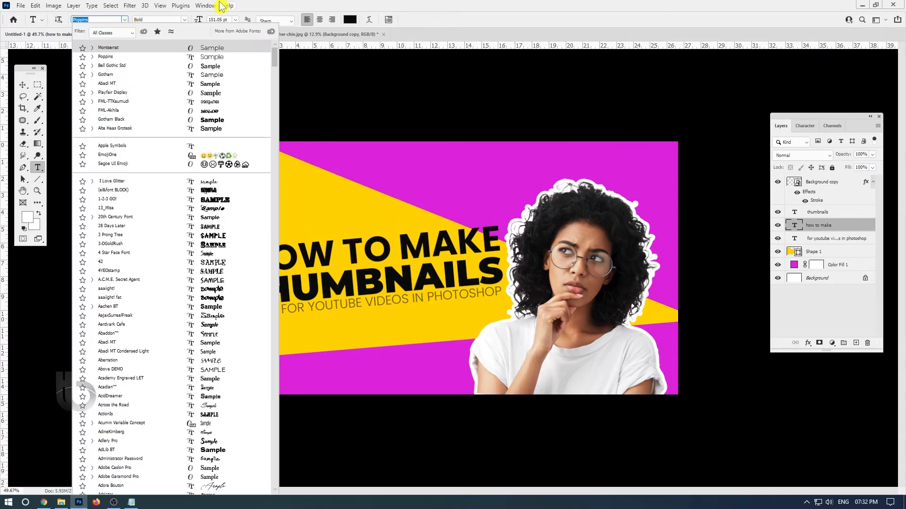
pyautogui.click(108, 48)
pyautogui.moveTo(338, 253); pyautogui.dragTo(331, 251)
pyautogui.hotkey('ctrl', 't')
pyautogui.moveTo(525, 220); pyautogui.dragTo(504, 224)
pyautogui.moveTo(460, 244); pyautogui.dragTo(455, 245)
pyautogui.scroll(-9, 550, 229)
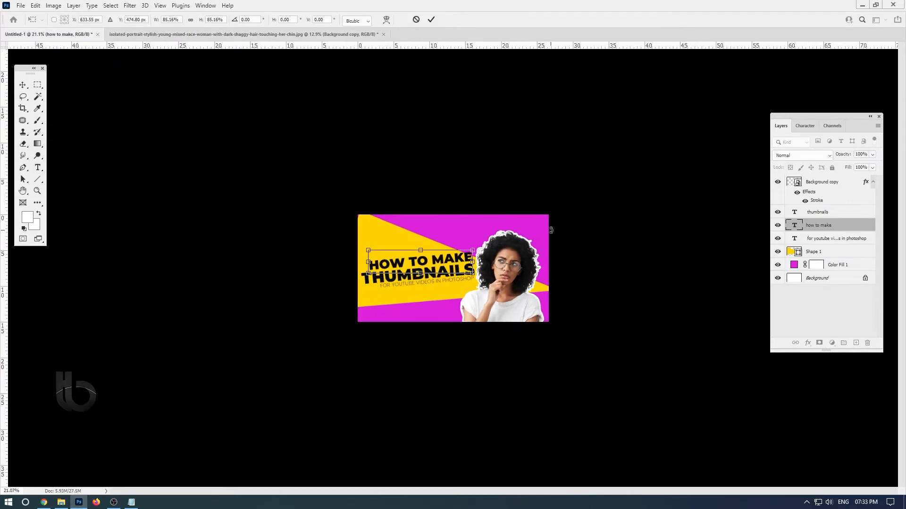
pyautogui.press('Return')
# Shift the woman slightly away from the heading and nudge HOW TO MAKE and THUMBNAILS into closer alignment
pyautogui.scroll(8, 481, 260)
pyautogui.moveTo(600, 269); pyautogui.dragTo(610, 268)
pyautogui.moveTo(460, 248); pyautogui.dragTo(464, 247)
pyautogui.moveTo(445, 285); pyautogui.dragTo(447, 285)
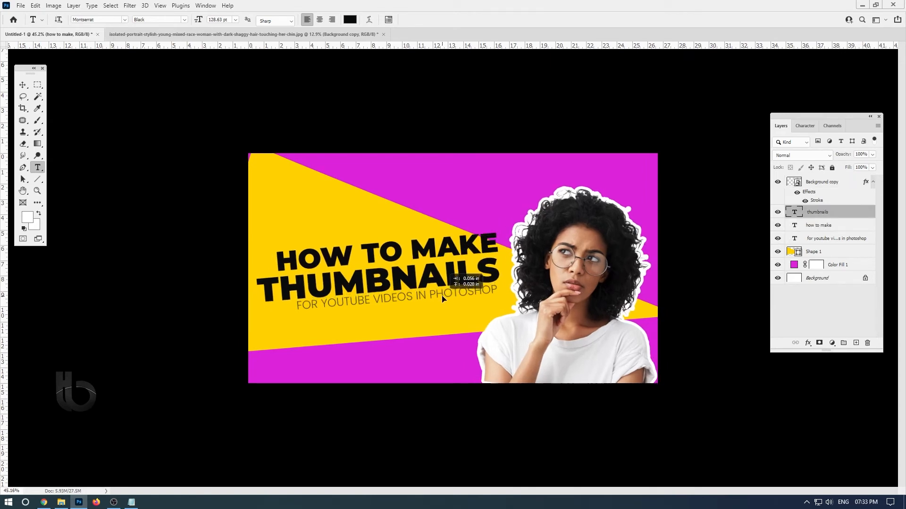
# Duplicate the yellow triangle onto its own layer above the original and scale the copy to about 47.07%
pyautogui.scroll(5, 454, 271)
pyautogui.moveTo(444, 235); pyautogui.dragTo(474, 90)
pyautogui.scroll(-5, 479, 225)
pyautogui.press('v')
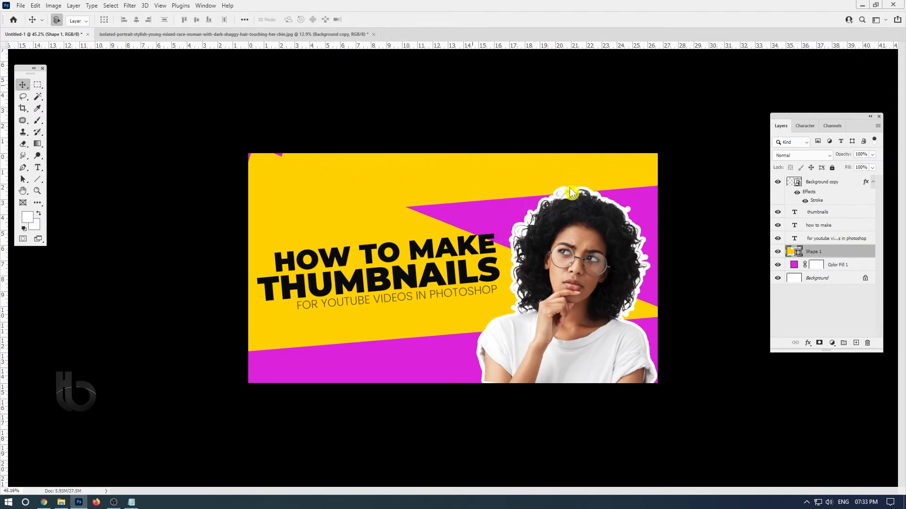
pyautogui.scroll(-7, 565, 193)
pyautogui.hotkey('ctrl', 'j')
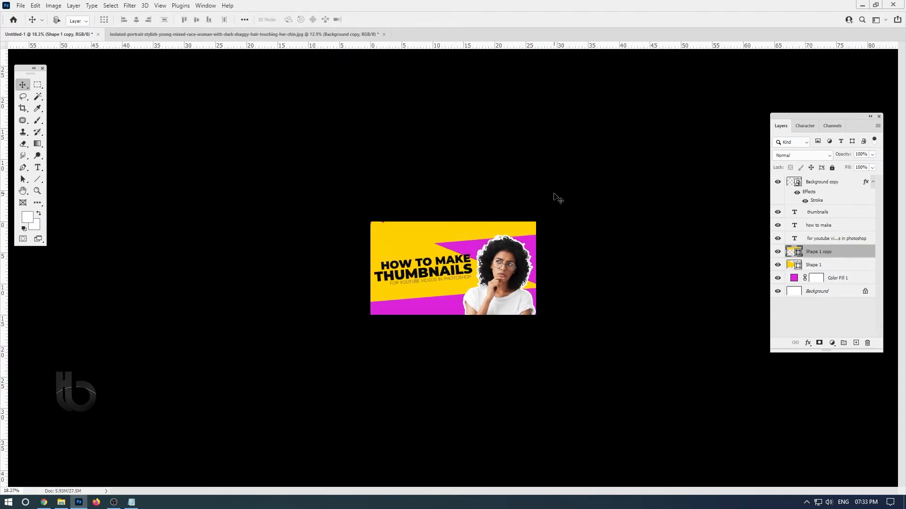
pyautogui.scroll(6, 558, 199)
pyautogui.hotkey('ctrl', 't')
pyautogui.moveTo(733, 248); pyautogui.dragTo(609, 158)
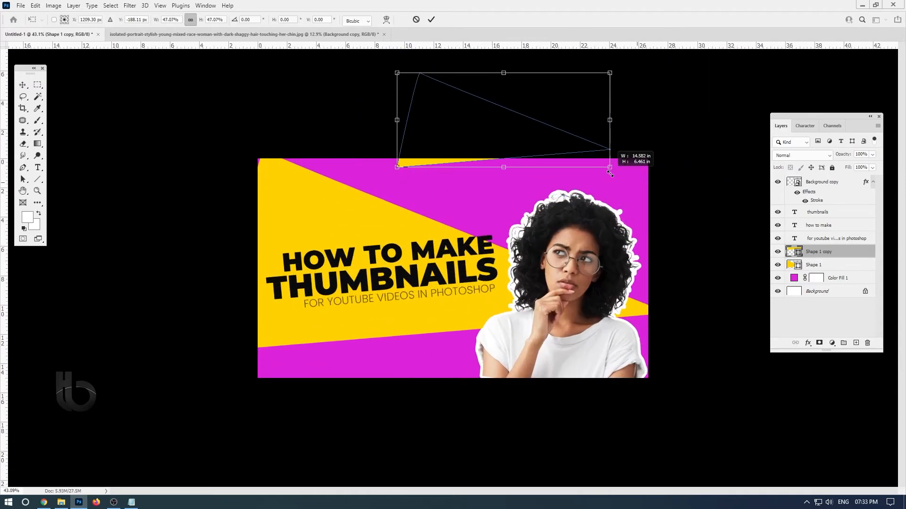
# Duplicate the smaller triangle to the canvas's lower edge, flip it horizontally and place it behind the woman
pyautogui.moveTo(539, 151); pyautogui.dragTo(474, 362)
pyautogui.press('Return')
pyautogui.scroll(-5, 503, 212)
pyautogui.scroll(2, 502, 212)
pyautogui.hotkey('ctrl', 't')
pyautogui.rightClick(460, 337)
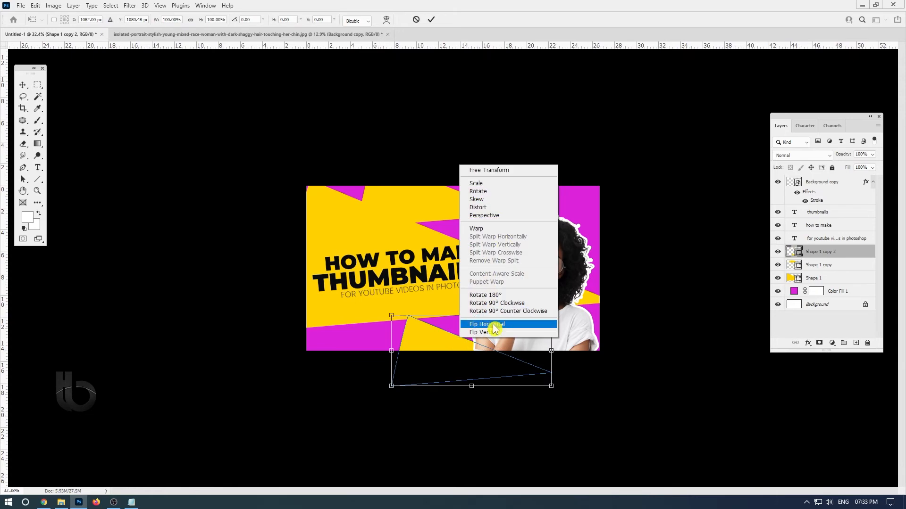
pyautogui.click(493, 319)
pyautogui.moveTo(493, 320); pyautogui.dragTo(480, 335)
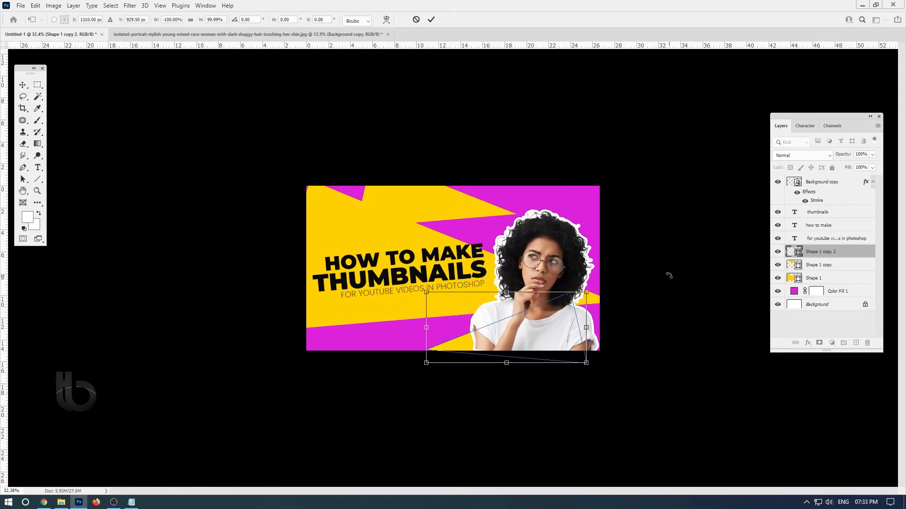
pyautogui.press('Return')
# Move the small upper triangle above the heading and rotate it counterclockwise so its tip ends above the woman's hair
pyautogui.scroll(-3, 491, 309)
pyautogui.scroll(5, 439, 188)
pyautogui.click(439, 188)
pyautogui.moveTo(438, 188); pyautogui.dragTo(428, 208)
pyautogui.hotkey('ctrl', 't')
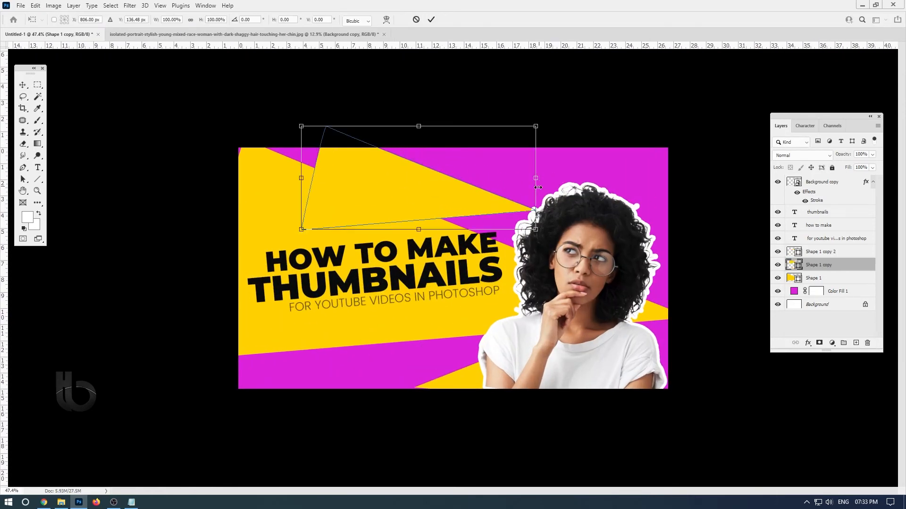
pyautogui.moveTo(542, 226); pyautogui.dragTo(551, 191)
pyautogui.moveTo(427, 190); pyautogui.dragTo(436, 192)
pyautogui.press('Return')
# Merge the small upper triangle's blunt end into the large triangle and shift the large one to cover the canvas corner
pyautogui.scroll(5, 443, 227)
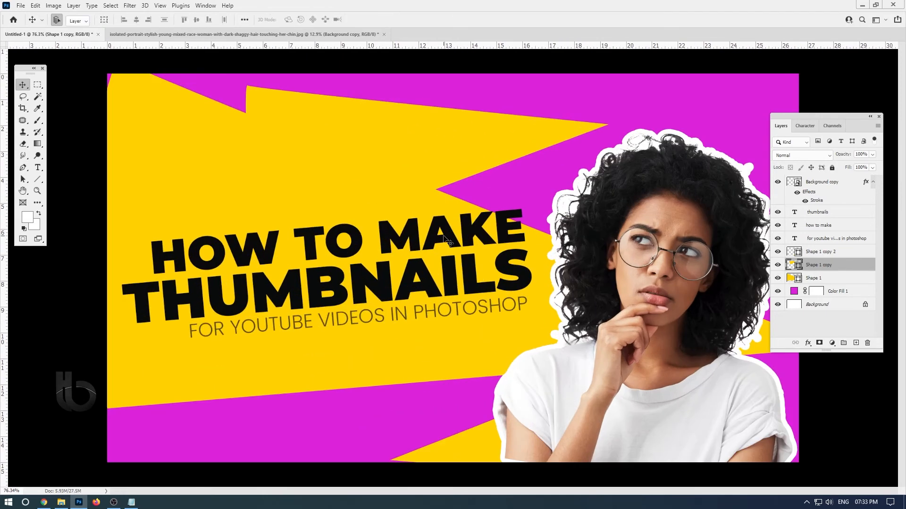
pyautogui.moveTo(463, 163); pyautogui.dragTo(426, 179)
pyautogui.moveTo(143, 90); pyautogui.dragTo(138, 93)
pyautogui.scroll(-5, 448, 208)
pyautogui.moveTo(462, 205); pyautogui.dragTo(457, 203)
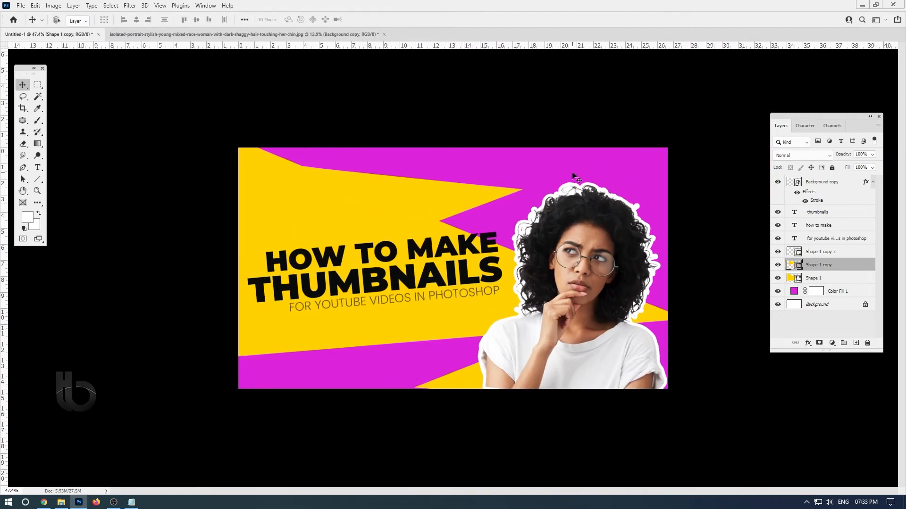
# Rotate the small upper triangle further counterclockwise so its tip points up toward the canvas's upper edge
pyautogui.hotkey('ctrl', 't')
pyautogui.moveTo(572, 171); pyautogui.dragTo(553, 122)
pyautogui.moveTo(444, 187); pyautogui.dragTo(462, 178)
pyautogui.moveTo(529, 155); pyautogui.dragTo(550, 137)
pyautogui.press('Return')
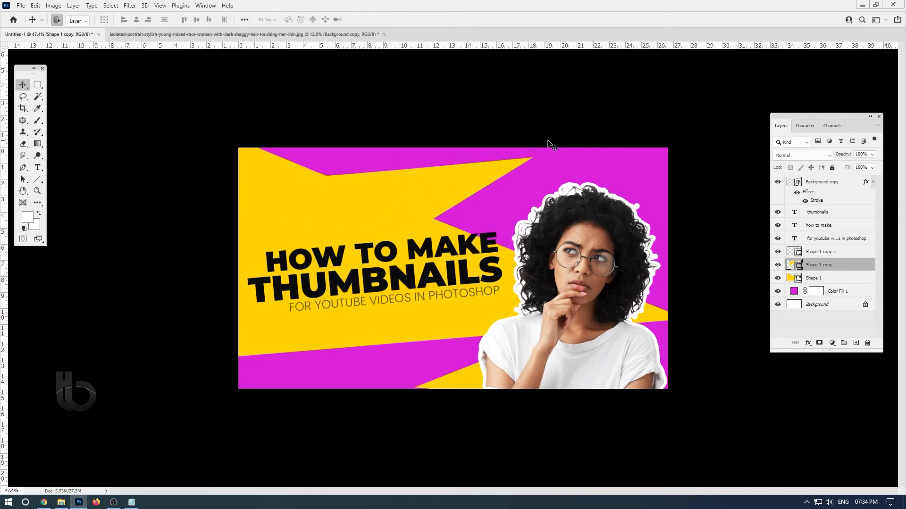
# Enlarge FOR YOUTUBE VIDEOS IN PHOTOSHOP to about 116.27% and center it just below THUMBNAILS
pyautogui.scroll(2, 400, 305)
pyautogui.click(445, 303)
pyautogui.hotkey('ctrl', 't')
pyautogui.moveTo(430, 308); pyautogui.dragTo(414, 310)
pyautogui.moveTo(494, 289); pyautogui.dragTo(513, 285)
pyautogui.moveTo(429, 315); pyautogui.dragTo(429, 309)
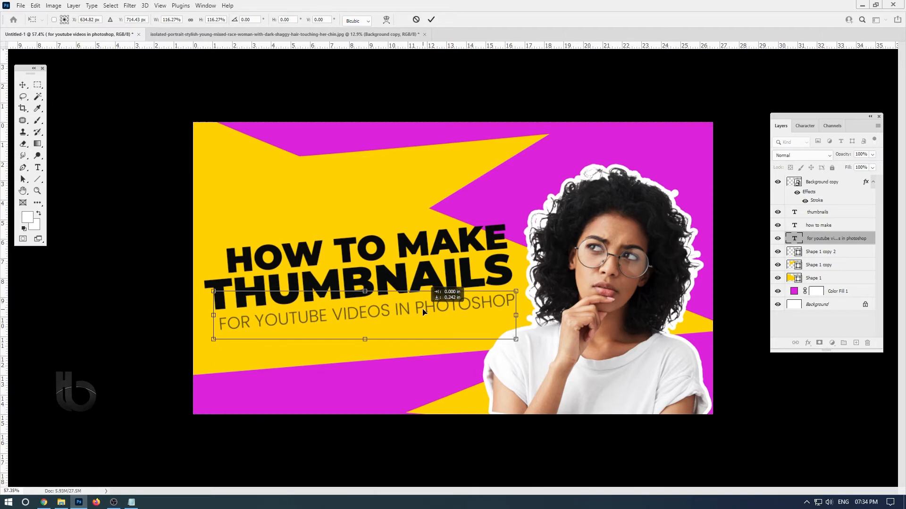
pyautogui.scroll(-3, 486, 283)
pyautogui.press('Return')
# Nudge HOW TO MAKE and THUMBNAILS toward the woman so their ends line up with the subheading
pyautogui.scroll(3, 487, 283)
pyautogui.click(448, 260)
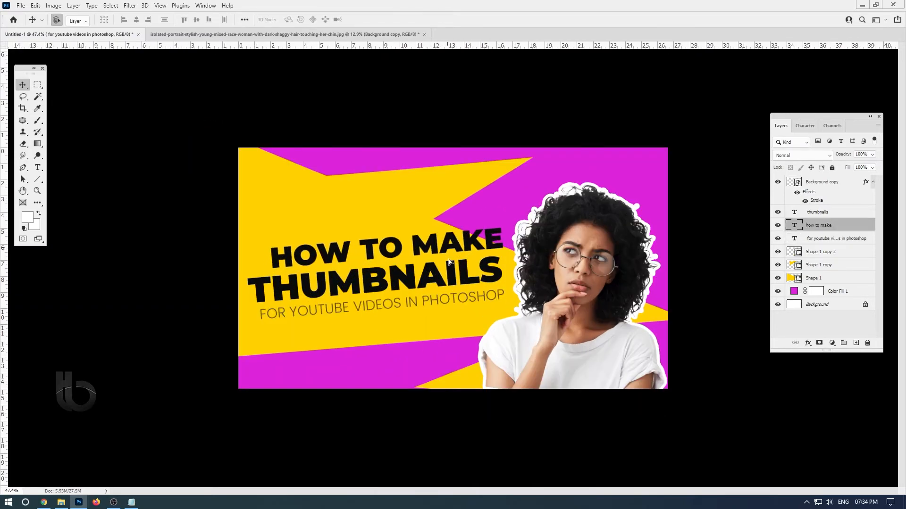
pyautogui.moveTo(446, 277); pyautogui.dragTo(450, 276)
pyautogui.scroll(-2, 452, 269)
pyautogui.scroll(-1, 454, 234)
pyautogui.scroll(3, 455, 233)
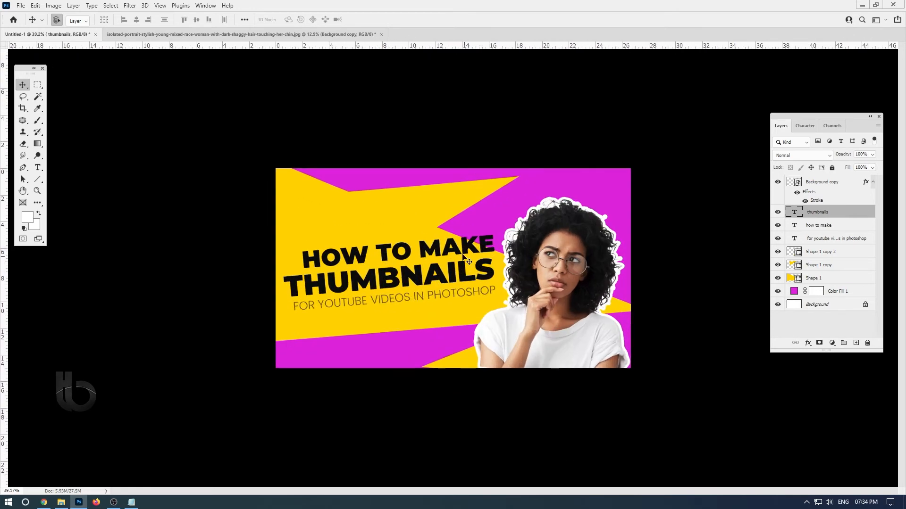
# Open free-youtube-logo-icon-2431-thumb from Downloads and bring the logo into the thumbnail document
pyautogui.click(19, 6)
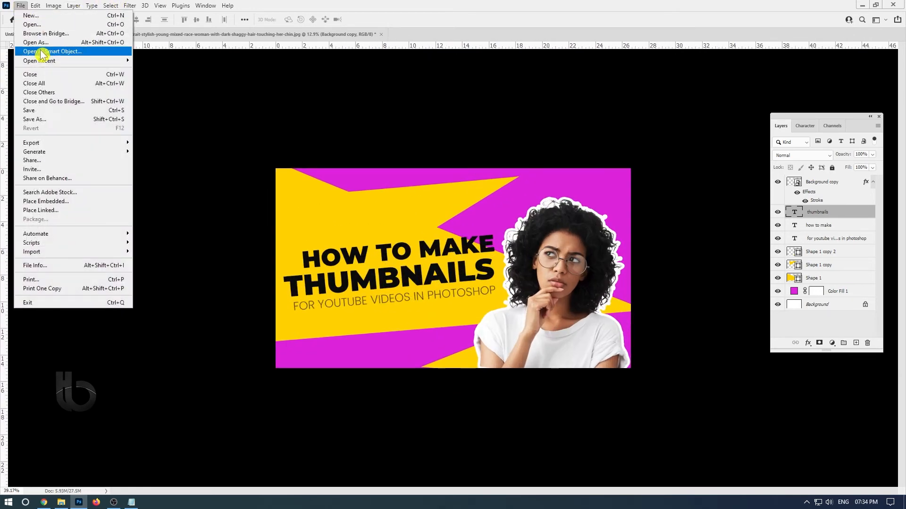
pyautogui.click(38, 24)
pyautogui.doubleClick(109, 90)
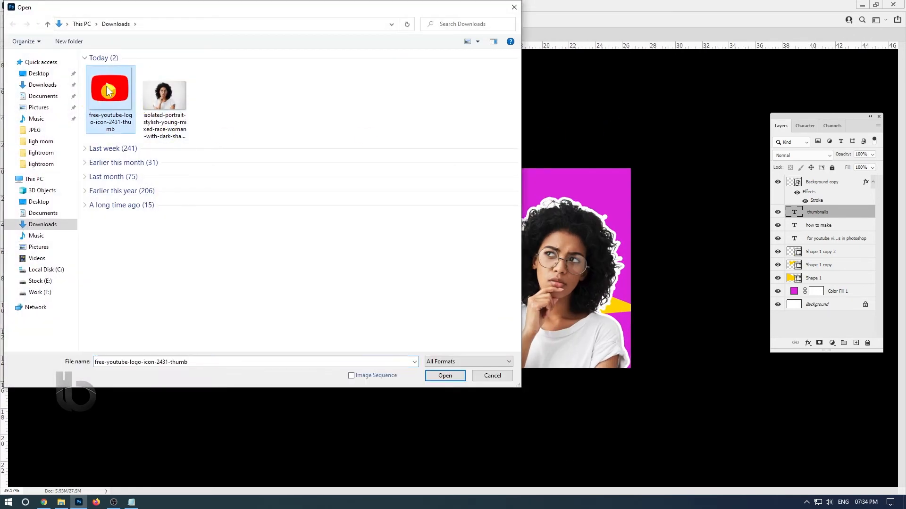
pyautogui.moveTo(516, 290); pyautogui.dragTo(94, 34)
pyautogui.moveTo(413, 317)
pyautogui.mouseDown()
pyautogui.moveTo(409, 332)
pyautogui.moveTo(424, 311)
pyautogui.mouseUp()
# Convert the YouTube logo layer to a smart object
pyautogui.scroll(3, 410, 333)
pyautogui.click(834, 211)
pyautogui.rightClick(835, 215)
pyautogui.click(722, 226)
# Resize the YouTube logo, tilt it counterclockwise to match the heading and place it above HOW TO MAKE
pyautogui.hotkey('ctrl', 't')
pyautogui.moveTo(400, 352); pyautogui.dragTo(363, 197)
pyautogui.moveTo(369, 165)
pyautogui.mouseDown()
pyautogui.moveTo(376, 163)
pyautogui.moveTo(370, 168)
pyautogui.mouseUp()
pyautogui.press('Return')
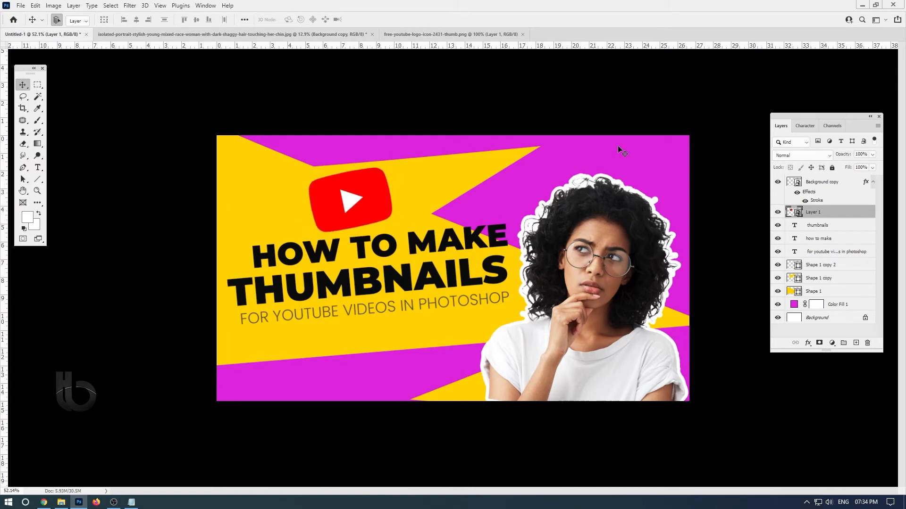
# Add a 13 px white outside stroke to the YouTube logo layer
pyautogui.doubleClick(844, 220)
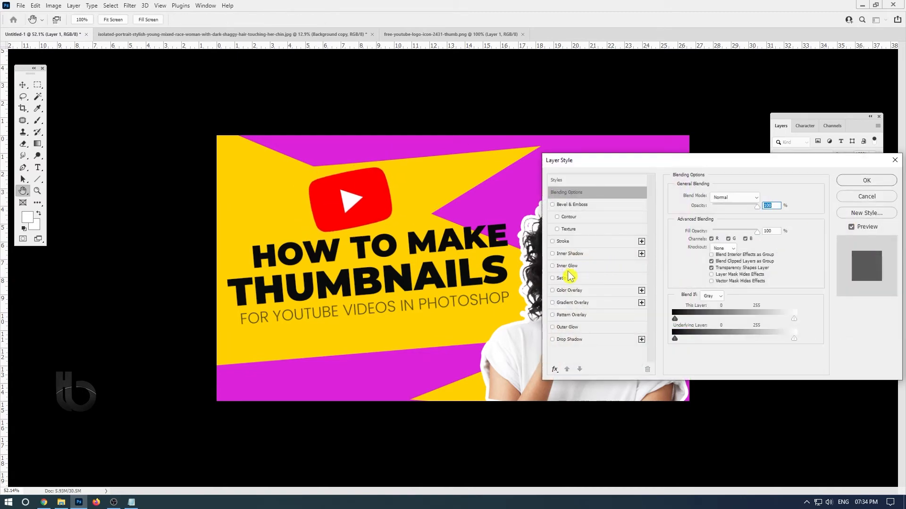
pyautogui.click(562, 242)
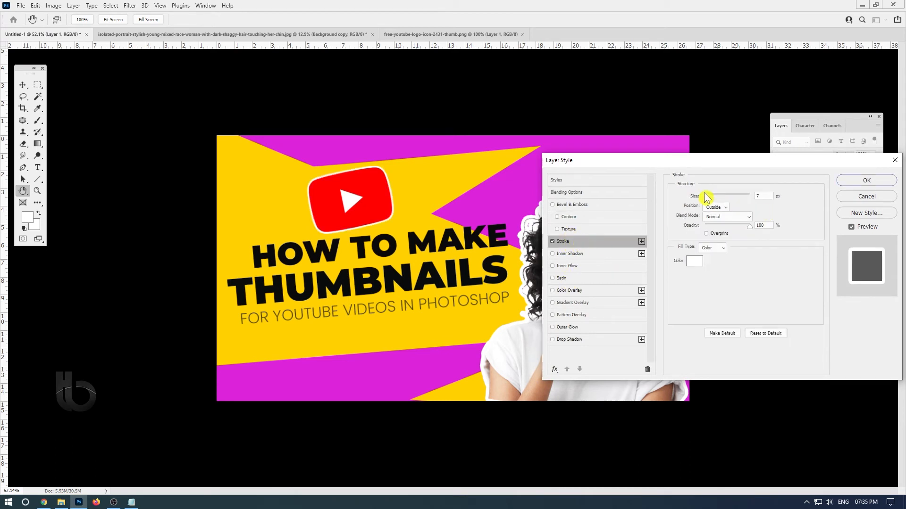
pyautogui.moveTo(710, 197); pyautogui.dragTo(711, 198)
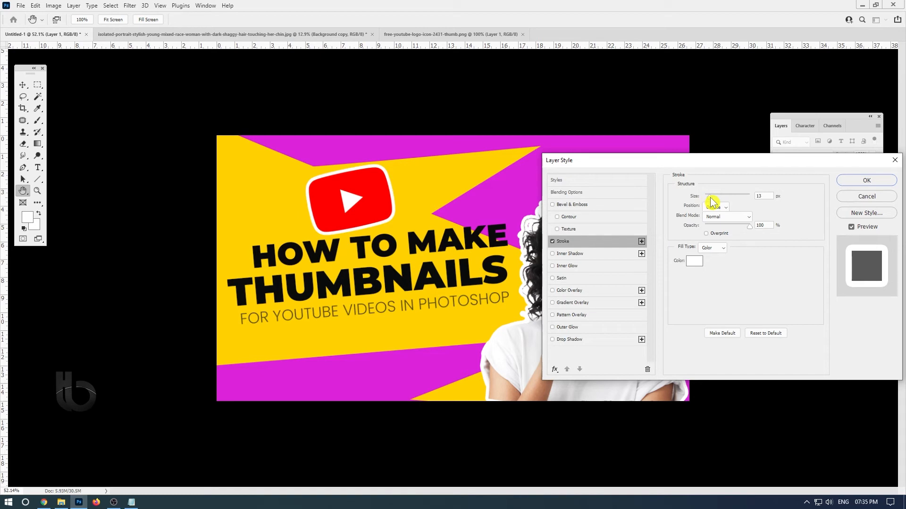
pyautogui.click(867, 181)
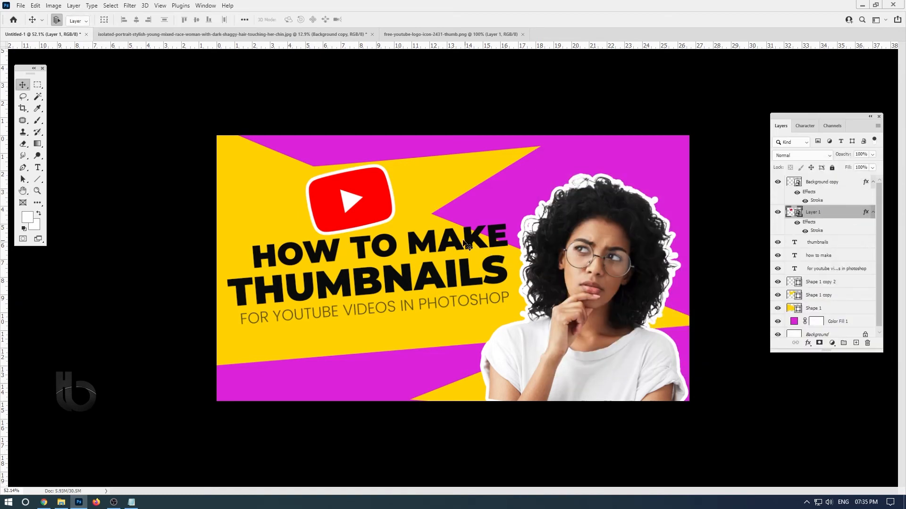
# Add a white outside stroke of 10 px to the HOW TO MAKE text layer
pyautogui.rightClick(477, 243)
pyautogui.click(490, 246)
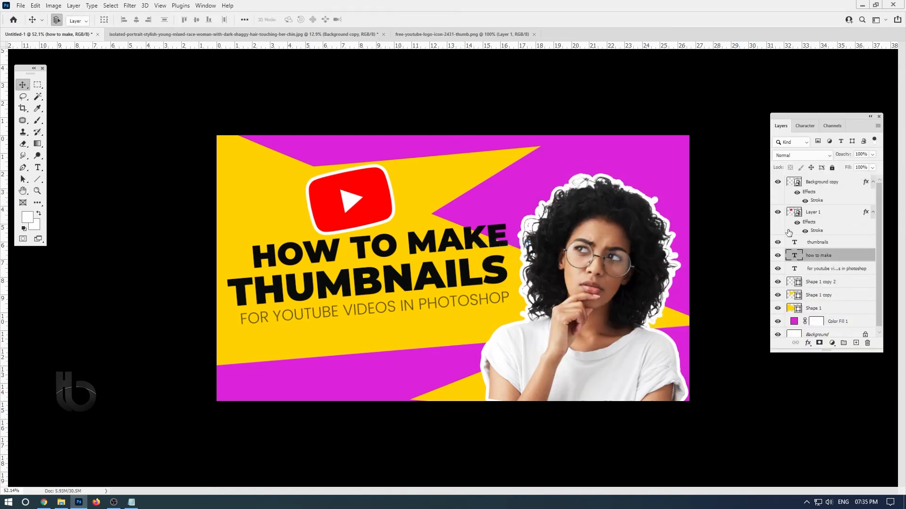
pyautogui.doubleClick(852, 257)
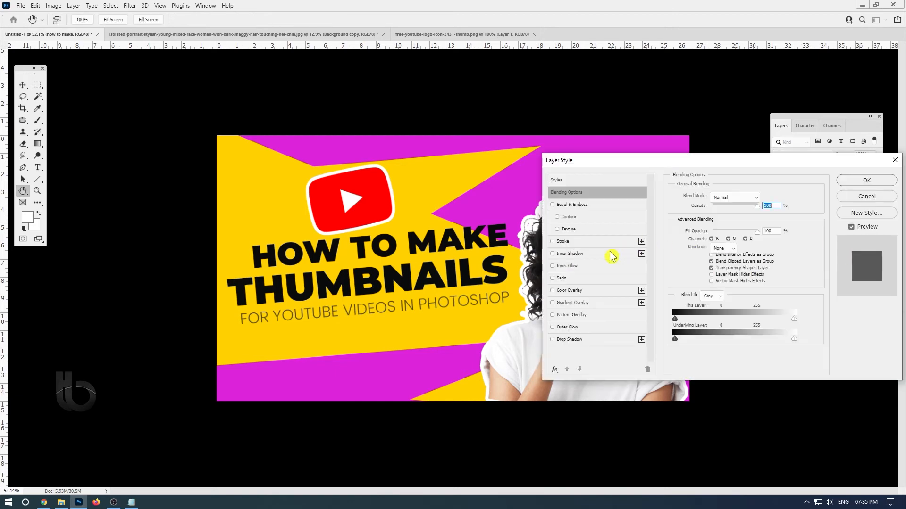
pyautogui.click(552, 242)
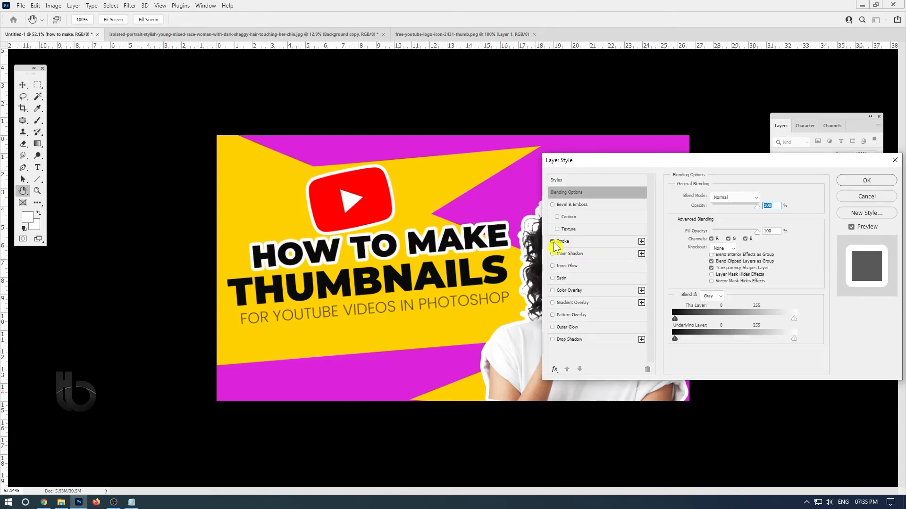
pyautogui.click(588, 242)
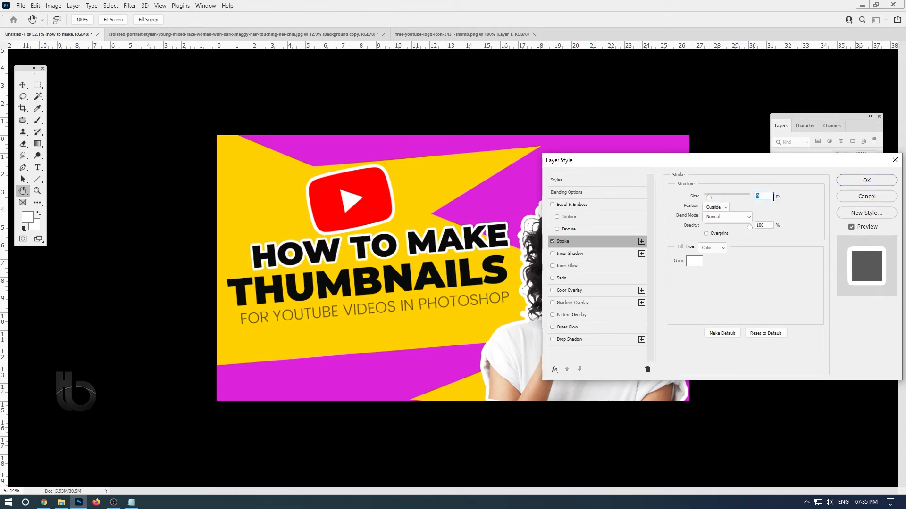
pyautogui.press('Down')
pyautogui.press('Down')
pyautogui.press('Up')
pyautogui.press('Up')
pyautogui.press('Up')
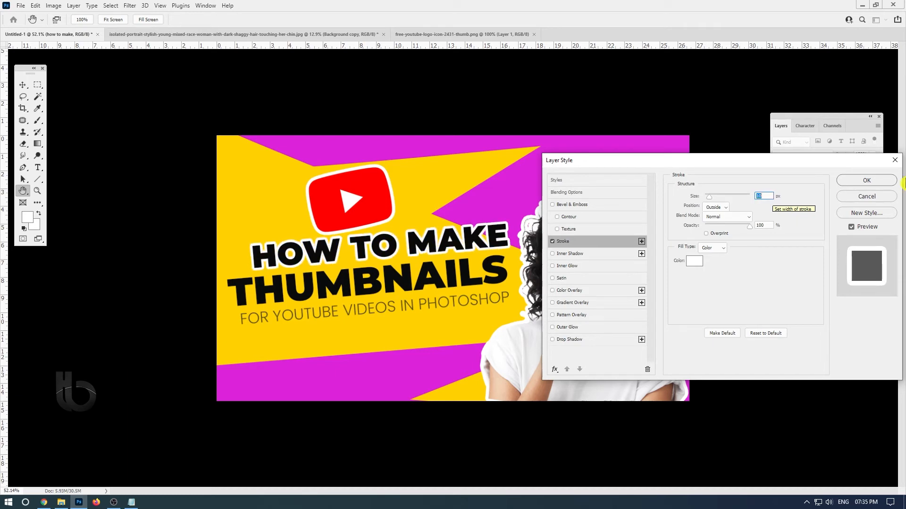
pyautogui.click(867, 181)
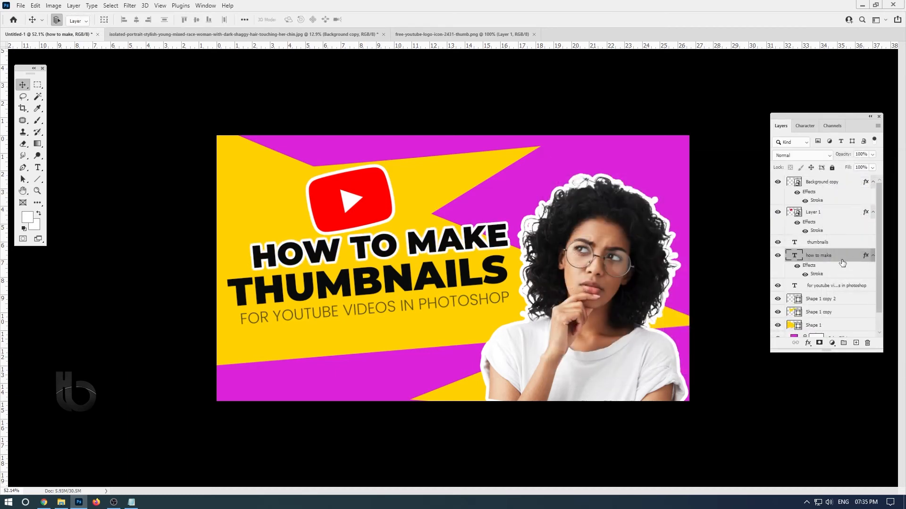
# Copy the layer style from HOW TO MAKE and paste it onto the THUMBNAILS text layer
pyautogui.rightClick(843, 260)
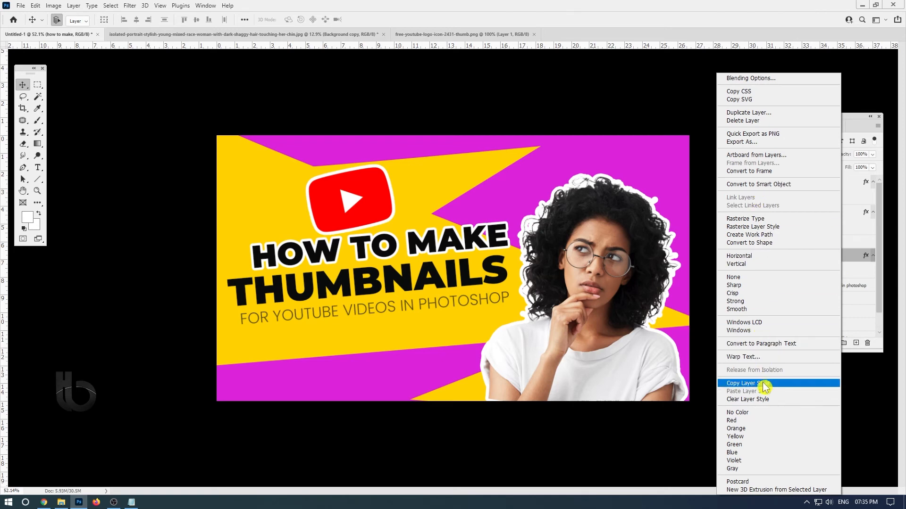
pyautogui.click(748, 383)
pyautogui.rightClick(501, 279)
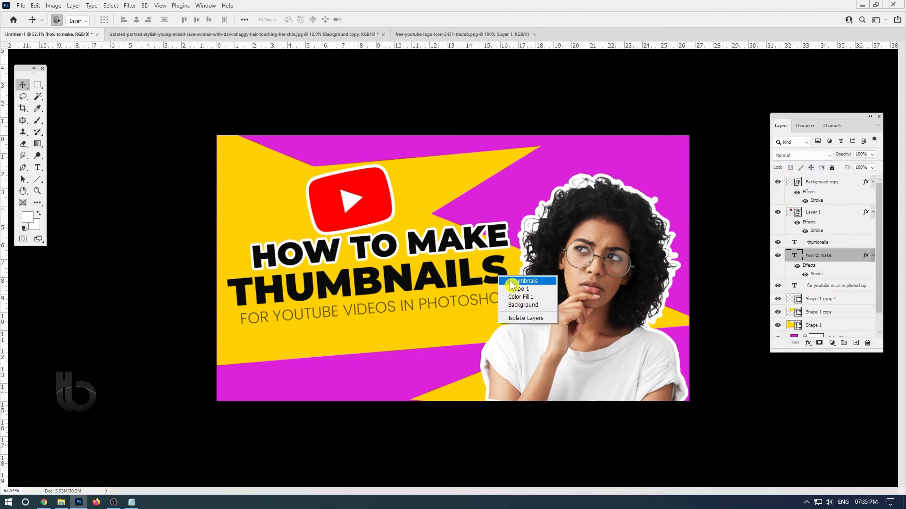
pyautogui.click(514, 282)
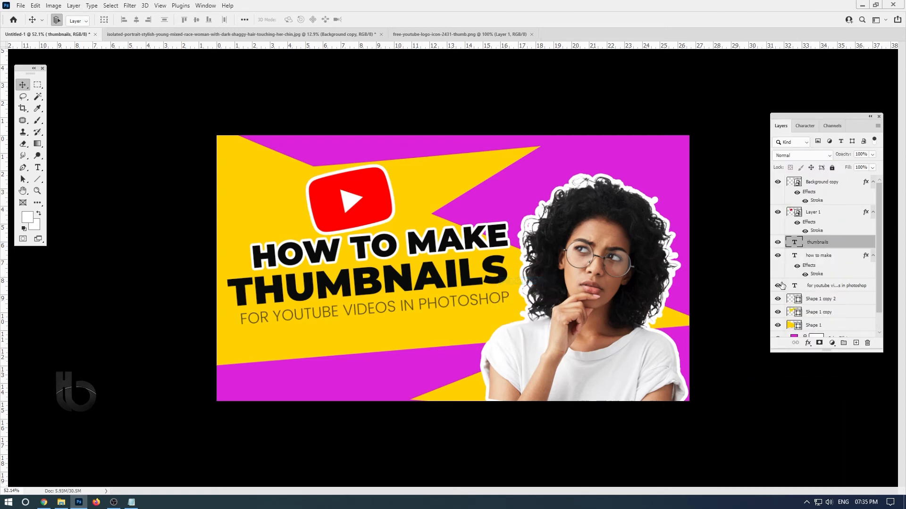
pyautogui.rightClick(842, 245)
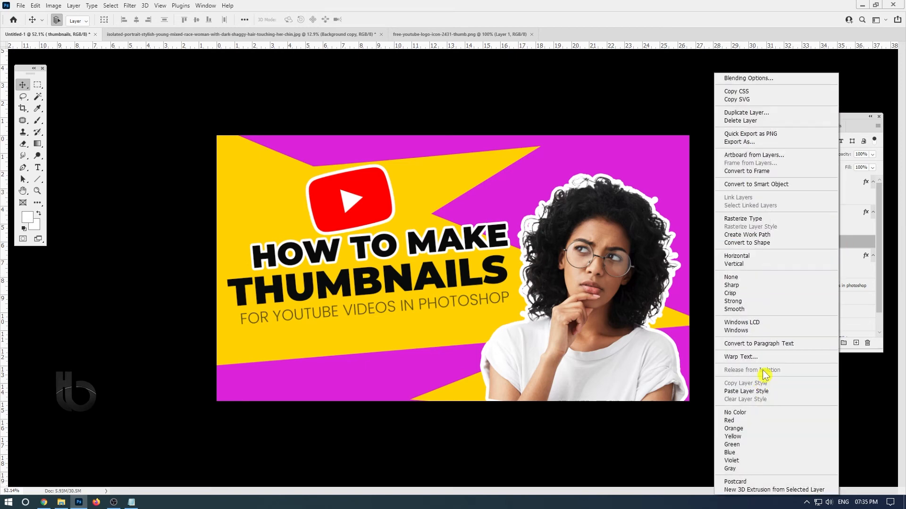
pyautogui.click(757, 393)
pyautogui.scroll(-7, 521, 290)
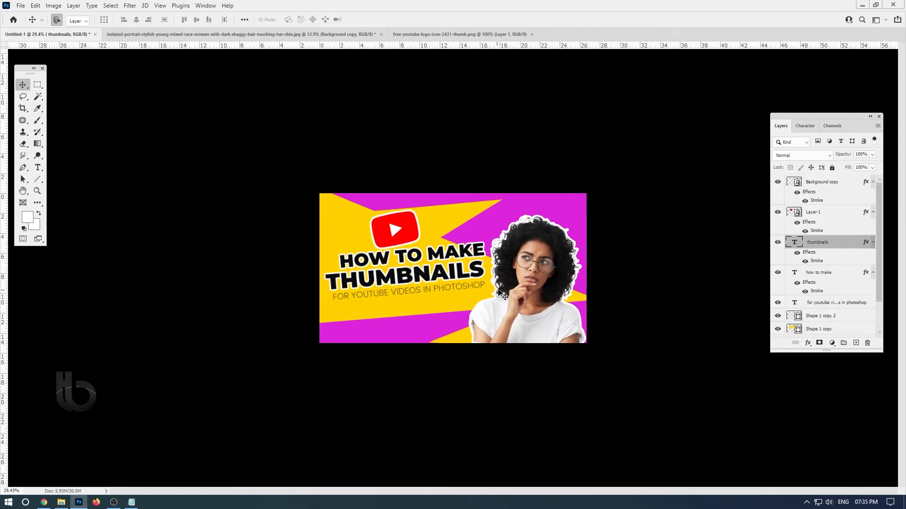
pyautogui.scroll(4, 521, 290)
pyautogui.scroll(1, 522, 292)
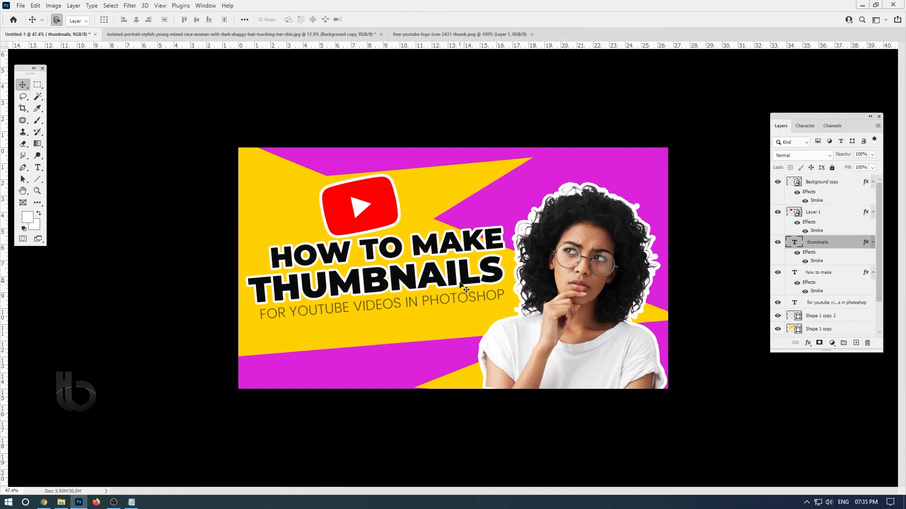
# Nudge THUMBNAILS up toward HOW TO MAKE and bring the HOW TO MAKE text in front of the woman
pyautogui.moveTo(466, 279); pyautogui.dragTo(466, 274)
pyautogui.scroll(1, 469, 271)
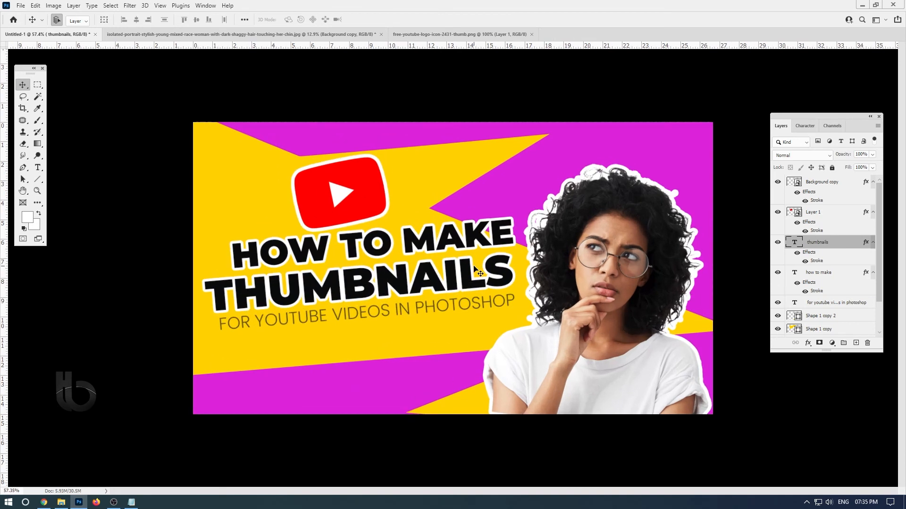
pyautogui.rightClick(478, 242)
# Move the YouTube logo below the subheading and shift HOW TO MAKE, THUMBNAILS and the subheading up into the freed space
pyautogui.moveTo(388, 221); pyautogui.dragTo(389, 340)
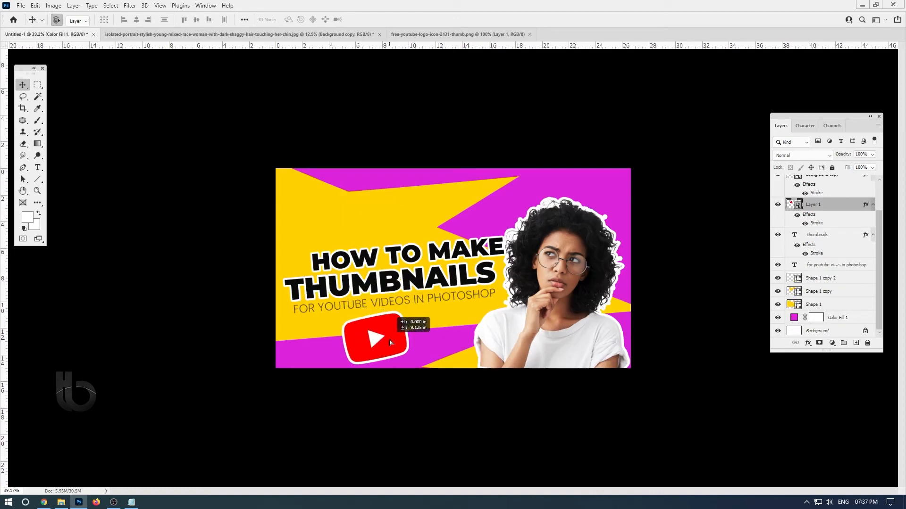
pyautogui.scroll(-4, 392, 337)
pyautogui.scroll(5, 398, 317)
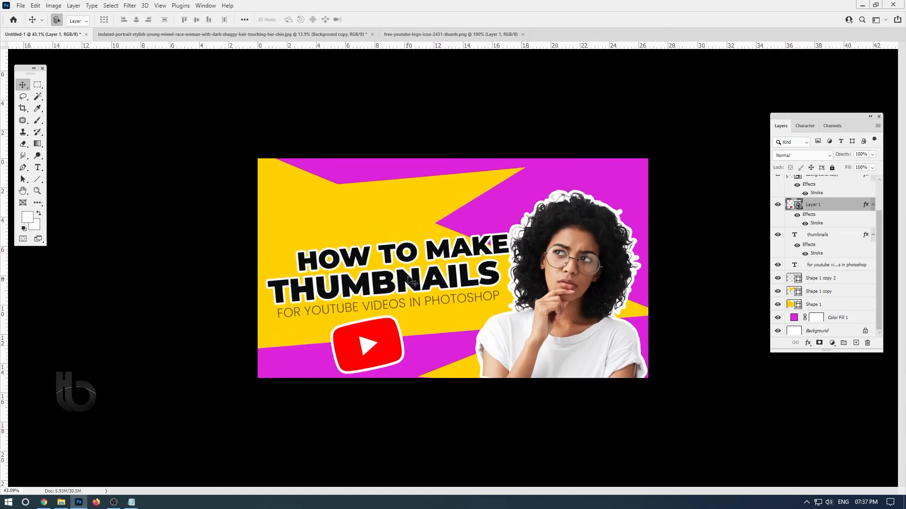
pyautogui.moveTo(396, 236); pyautogui.dragTo(390, 206)
pyautogui.moveTo(388, 286); pyautogui.dragTo(407, 230)
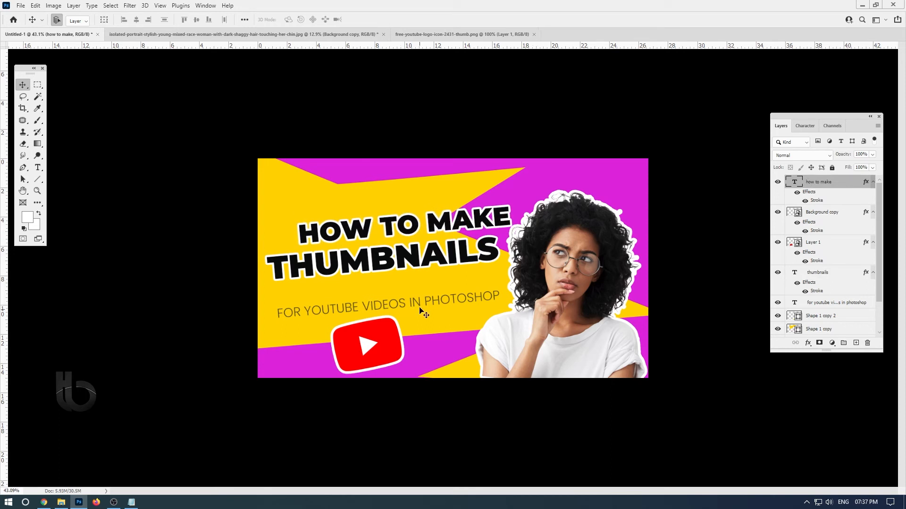
pyautogui.moveTo(420, 305); pyautogui.dragTo(421, 283)
# Shift the three text lines, the woman and the YouTube logo slightly down together, undoing the extra move
pyautogui.keyDown('shift'); pyautogui.click(823, 186); pyautogui.keyUp('shift')
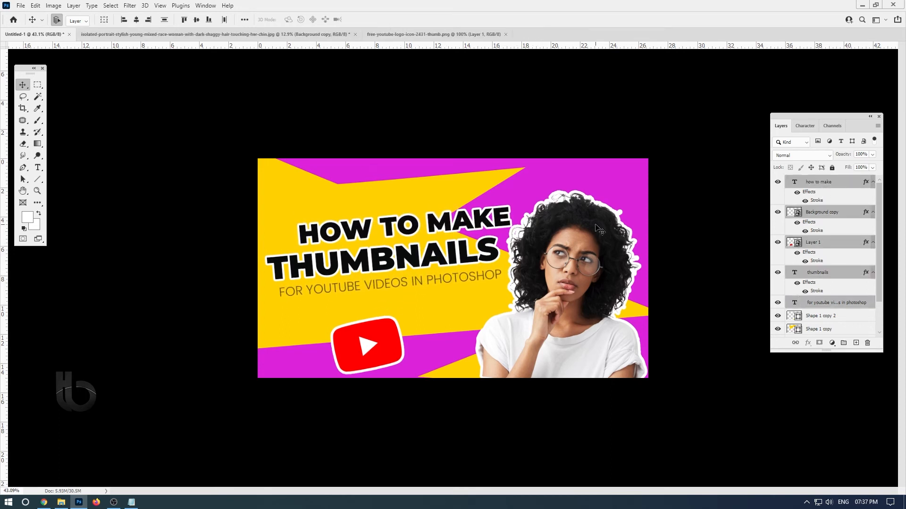
pyautogui.moveTo(583, 216); pyautogui.dragTo(583, 217)
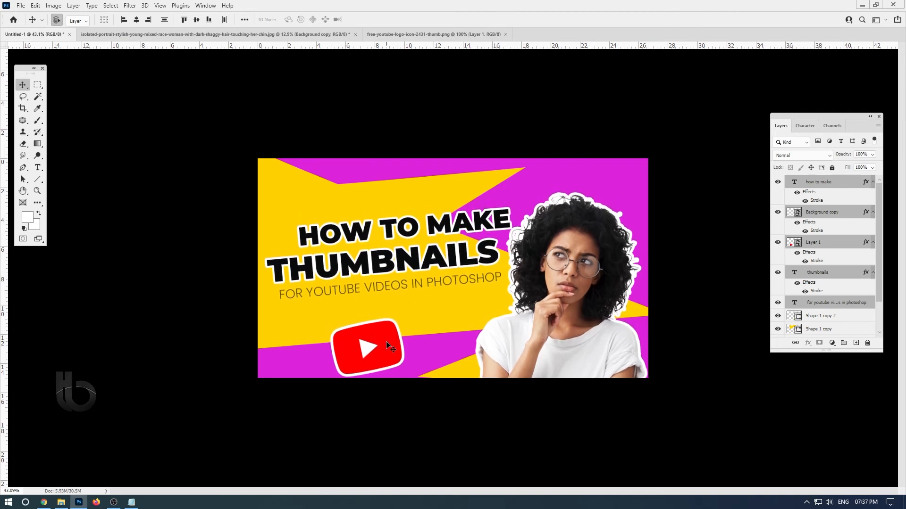
pyautogui.moveTo(393, 342)
pyautogui.mouseDown()
pyautogui.moveTo(389, 324)
pyautogui.moveTo(389, 349)
pyautogui.moveTo(397, 341)
pyautogui.mouseUp()
pyautogui.hotkey('ctrl', 'z')
pyautogui.click(444, 327)
# Fine-tune the positions of the YouTube logo and the heading lines, closing up the gaps between them
pyautogui.moveTo(391, 283)
pyautogui.mouseDown()
pyautogui.moveTo(387, 292)
pyautogui.moveTo(388, 271)
pyautogui.mouseUp()
pyautogui.hotkey('shift', 'Right')
pyautogui.hotkey('shift', 'Right')
pyautogui.moveTo(386, 230); pyautogui.dragTo(389, 237)
pyautogui.moveTo(417, 269); pyautogui.dragTo(417, 262)
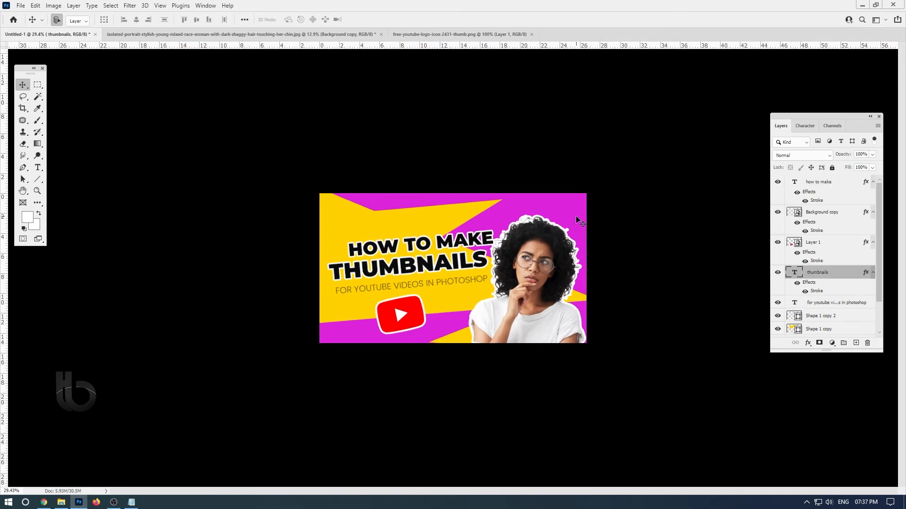
# Stamp all visible layers into a new layer above HOW TO MAKE and open it in the Camera Raw Filter
pyautogui.click(832, 182)
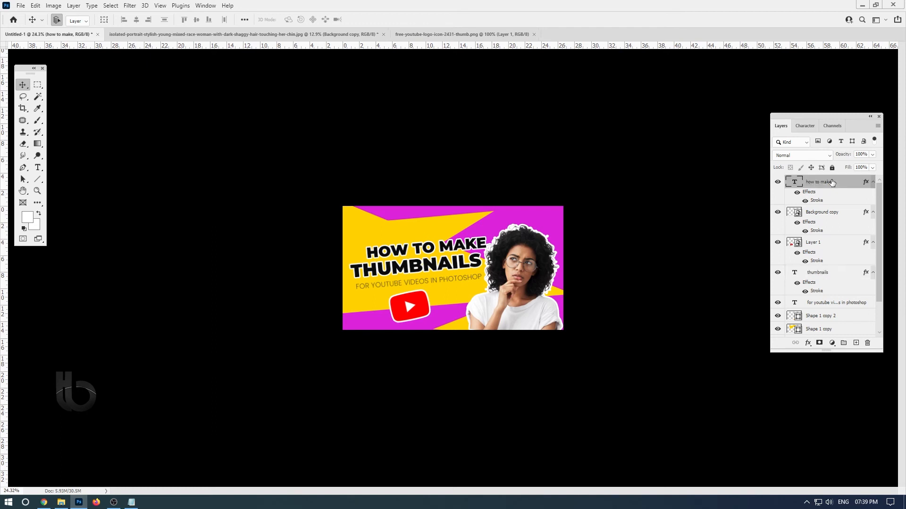
pyautogui.hotkey('ctrl', 'shift', 'alt', 'e')
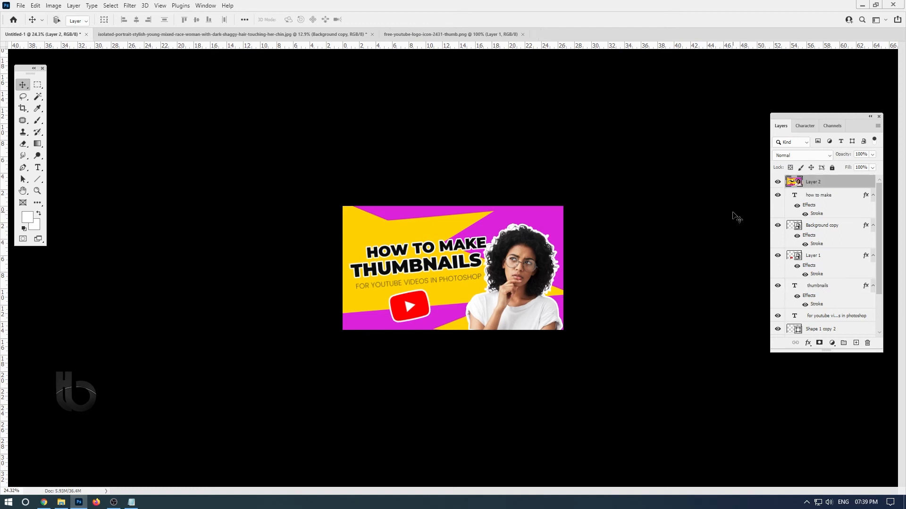
pyautogui.click(136, 7)
pyautogui.click(152, 75)
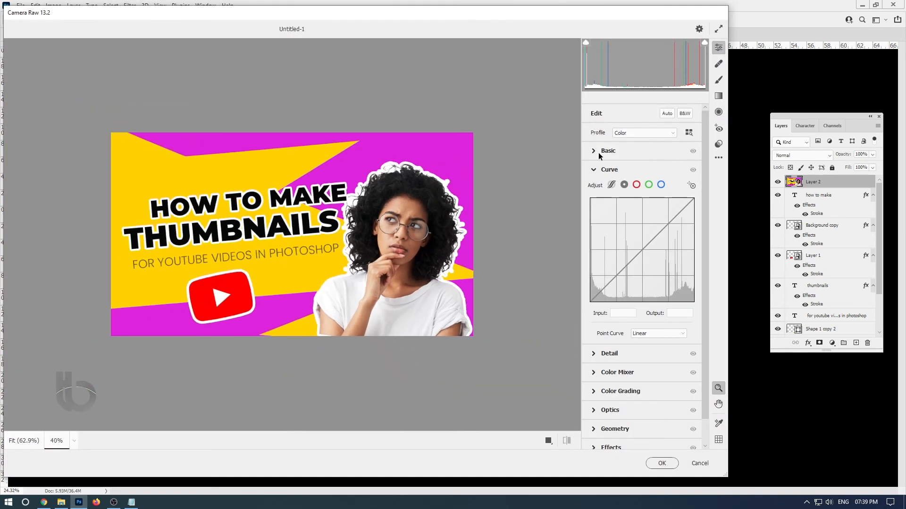
# Shape the parametric curve with Shadows at -46 and Lights at +15
pyautogui.click(612, 184)
pyautogui.moveTo(614, 290); pyautogui.dragTo(613, 302)
pyautogui.moveTo(666, 229); pyautogui.dragTo(667, 221)
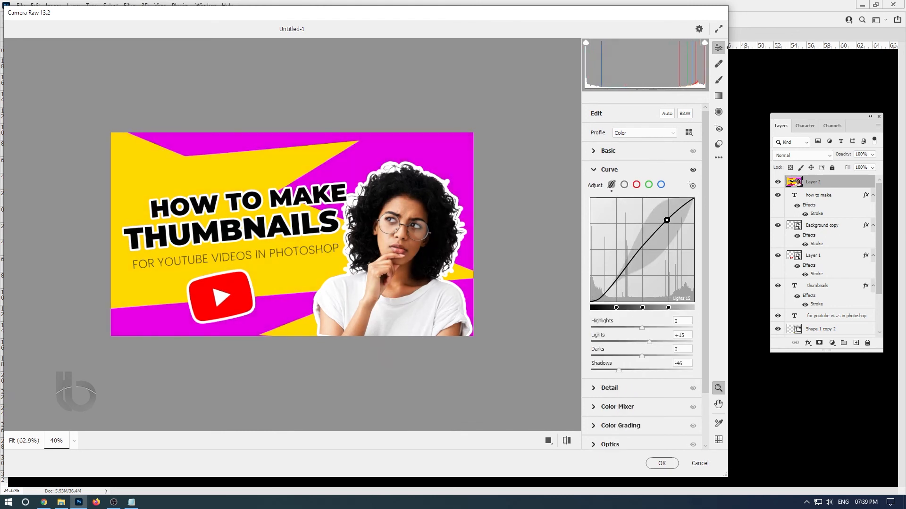
# Set the basic Contrast to +10, raise Clarity slightly and apply the Camera Raw adjustments to the stamped layer
pyautogui.click(597, 170)
pyautogui.click(596, 151)
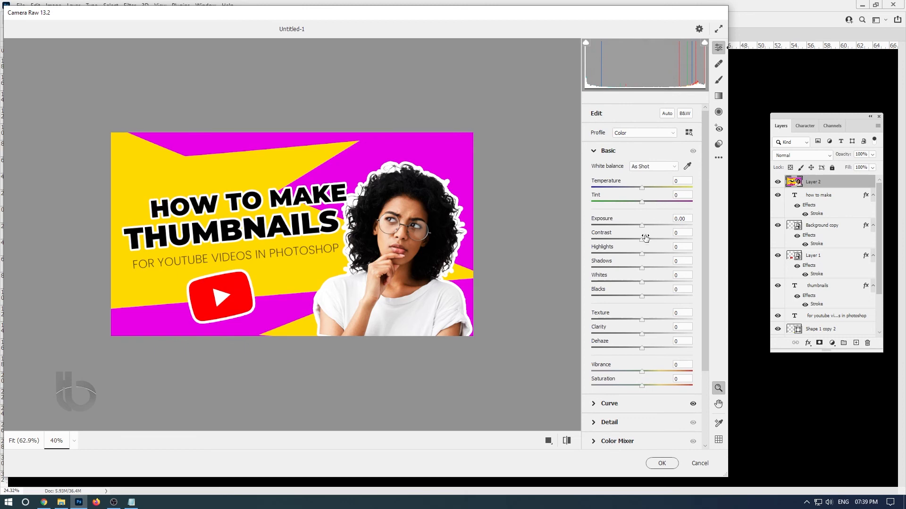
pyautogui.moveTo(645, 237); pyautogui.dragTo(647, 242)
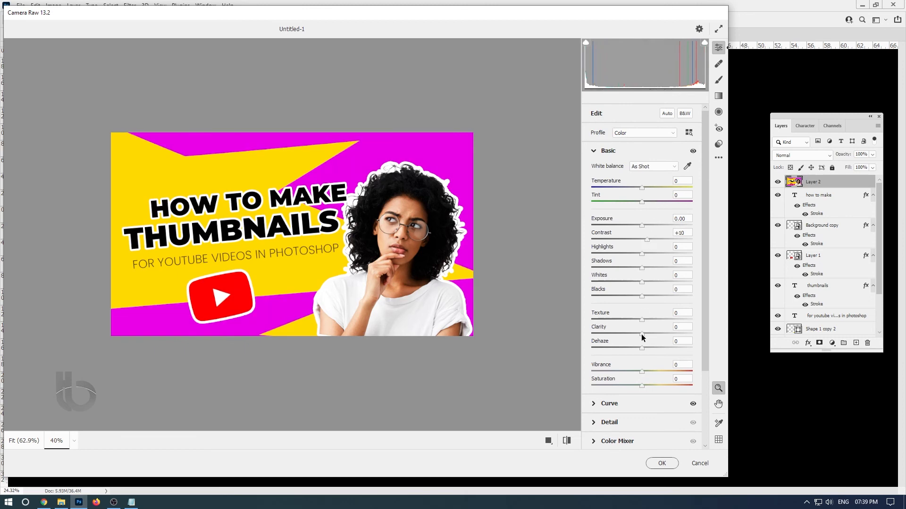
pyautogui.moveTo(641, 336); pyautogui.dragTo(645, 336)
pyautogui.click(662, 463)
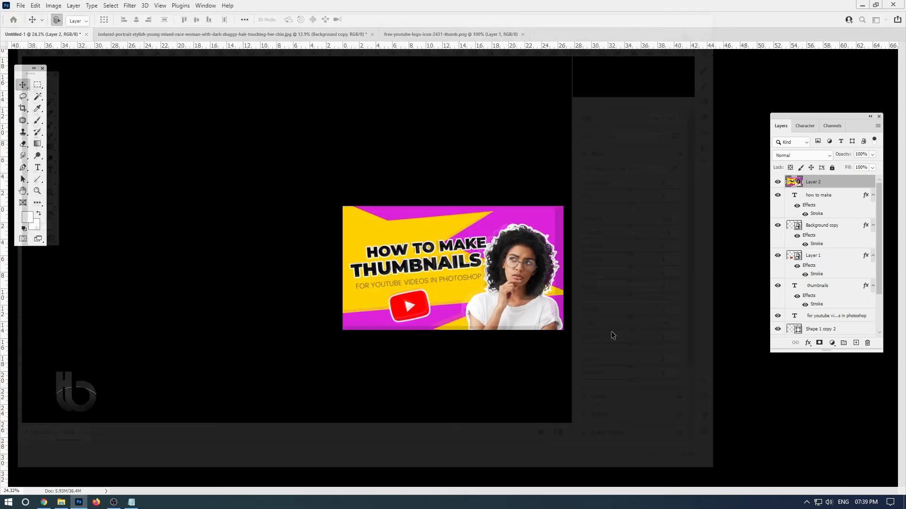
pyautogui.scroll(4, 610, 331)
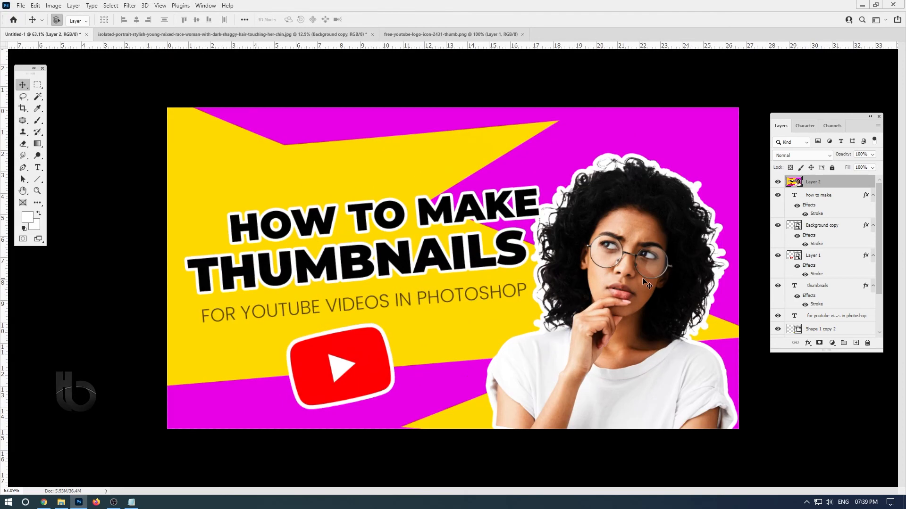
pyautogui.scroll(-2, 641, 278)
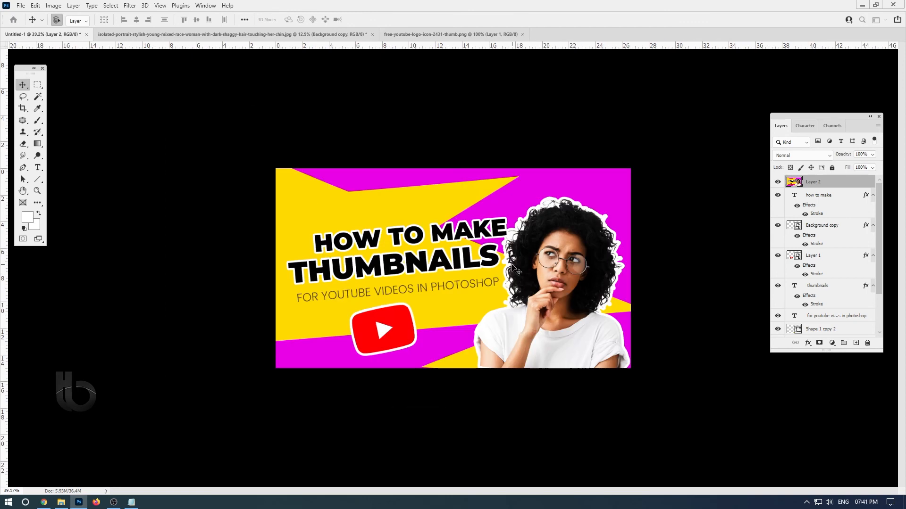
# Open the thumbnail design in Save for Web (Legacy) as a JPEG and show the available compression quality levels
pyautogui.click(22, 6)
pyautogui.moveTo(41, 142)
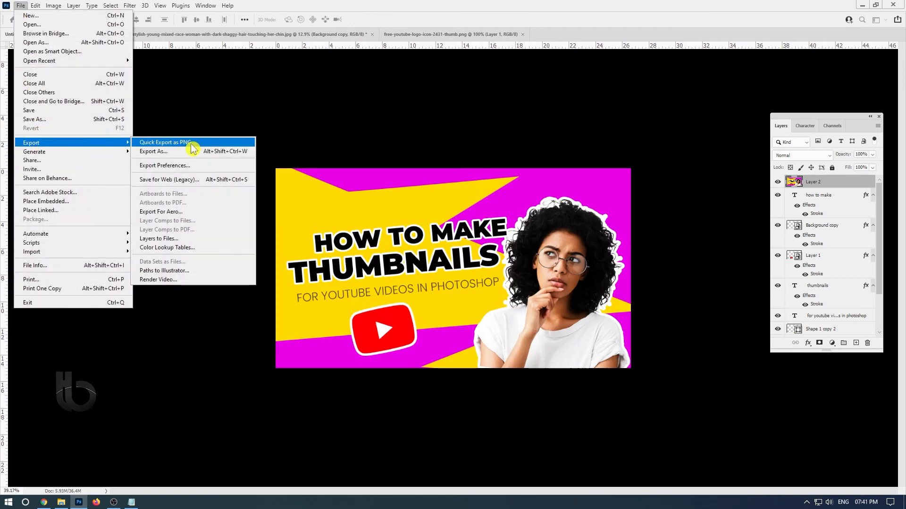
pyautogui.click(180, 180)
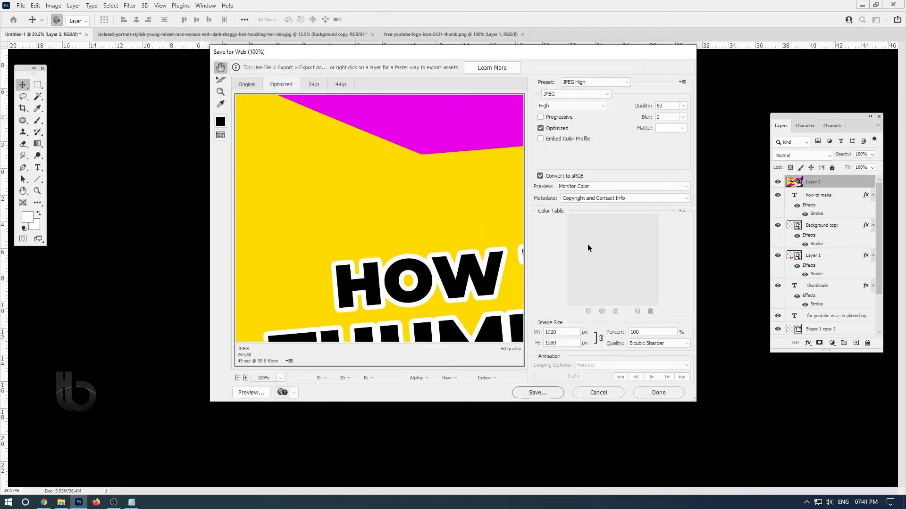
pyautogui.click(237, 377)
pyautogui.click(237, 378)
pyautogui.click(238, 378)
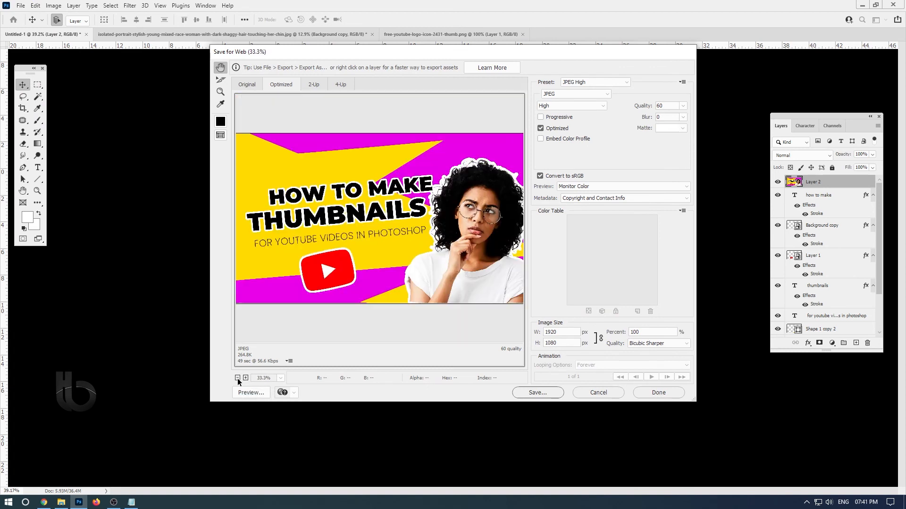
pyautogui.click(569, 106)
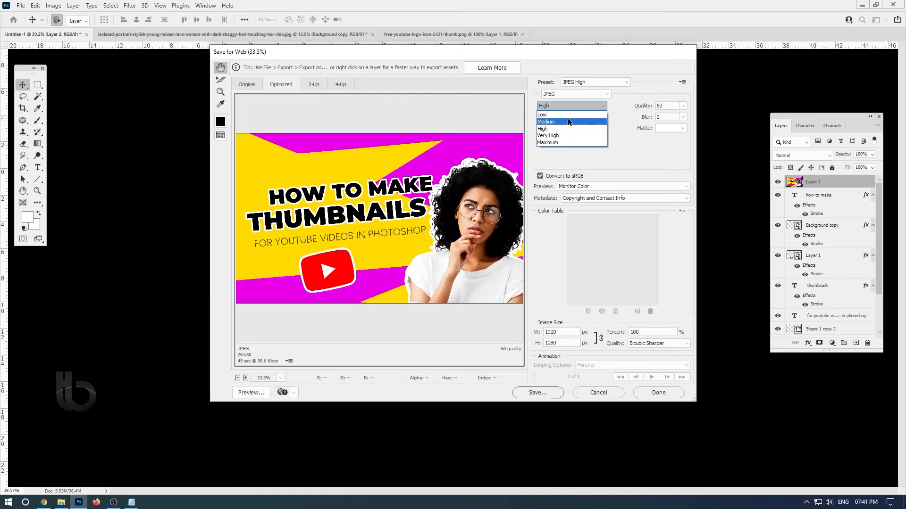
# Save the optimized image to the Desktop as "how to make thumbnails for youtube videos in photoshop"
pyautogui.click(538, 393)
pyautogui.click(237, 133)
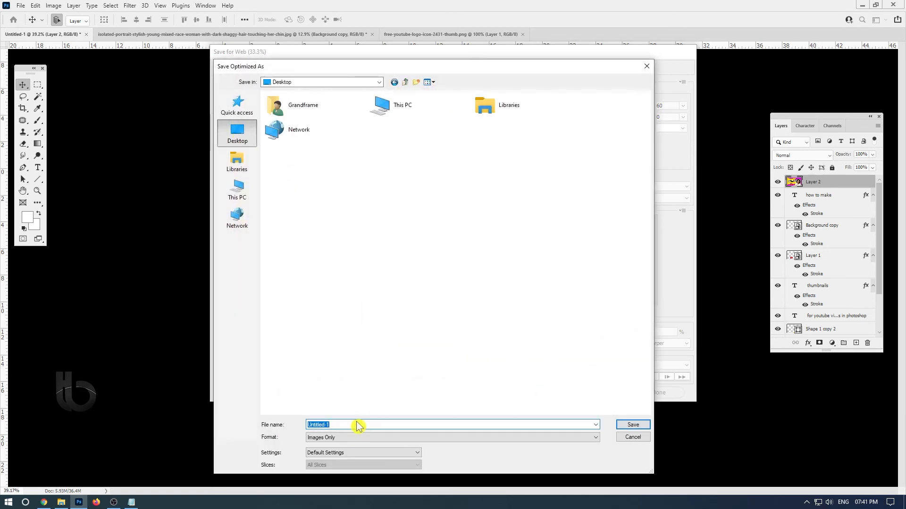
pyautogui.write('how to make thumbnails for youtube videos in photoshop')
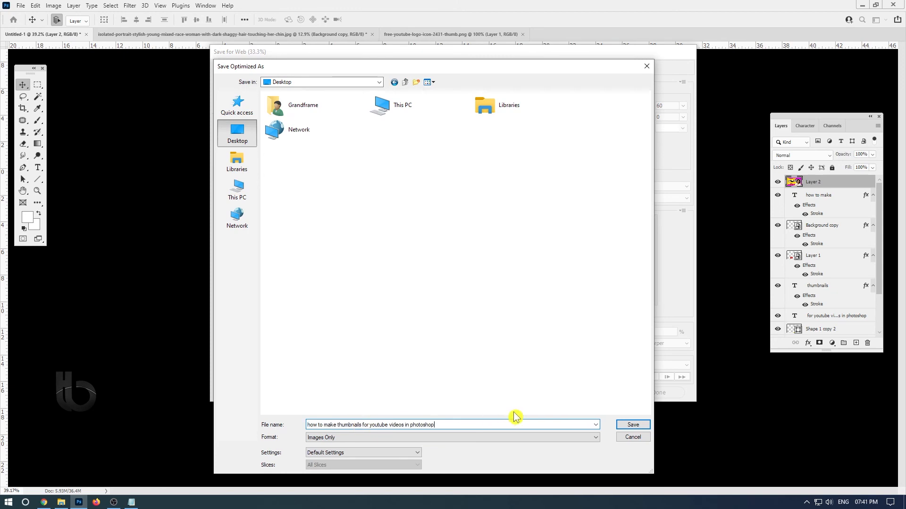
pyautogui.click(632, 425)
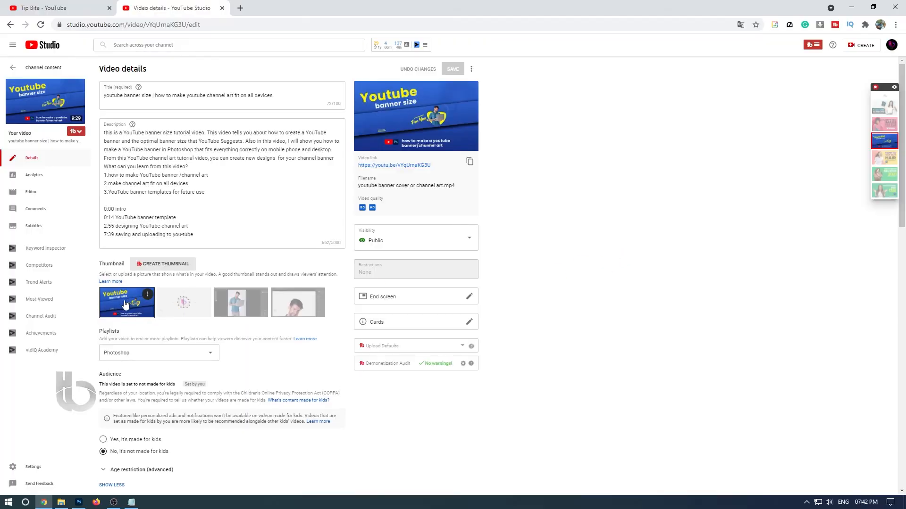
# Switch to the video details page in YouTube Studio and look at the options for changing the current thumbnail
pyautogui.click(148, 296)
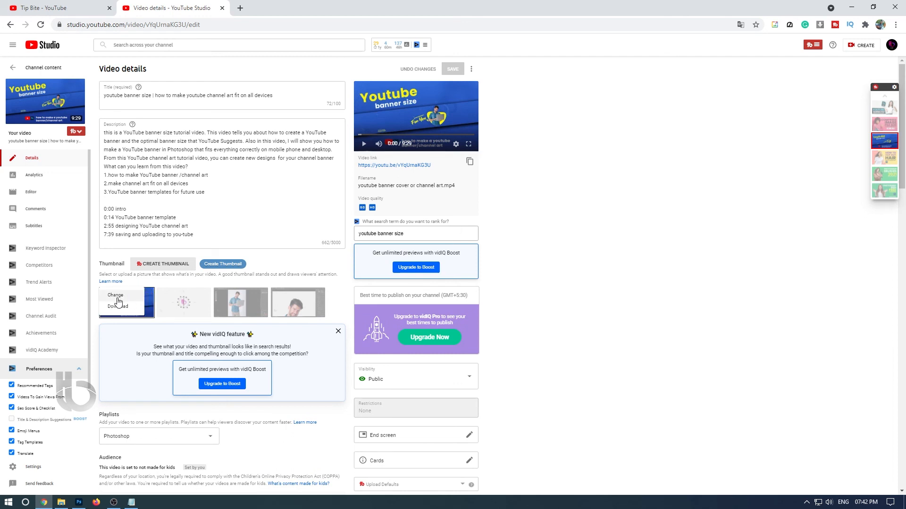
pyautogui.click(632, 299)
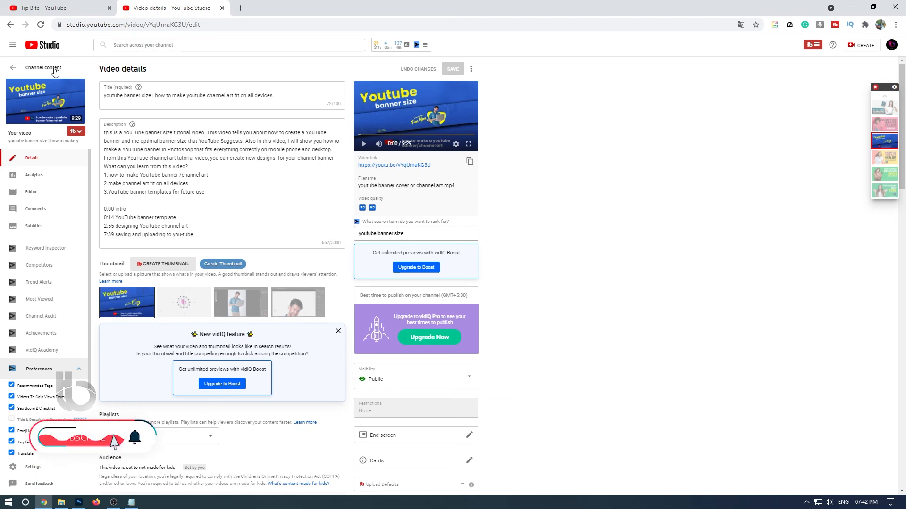